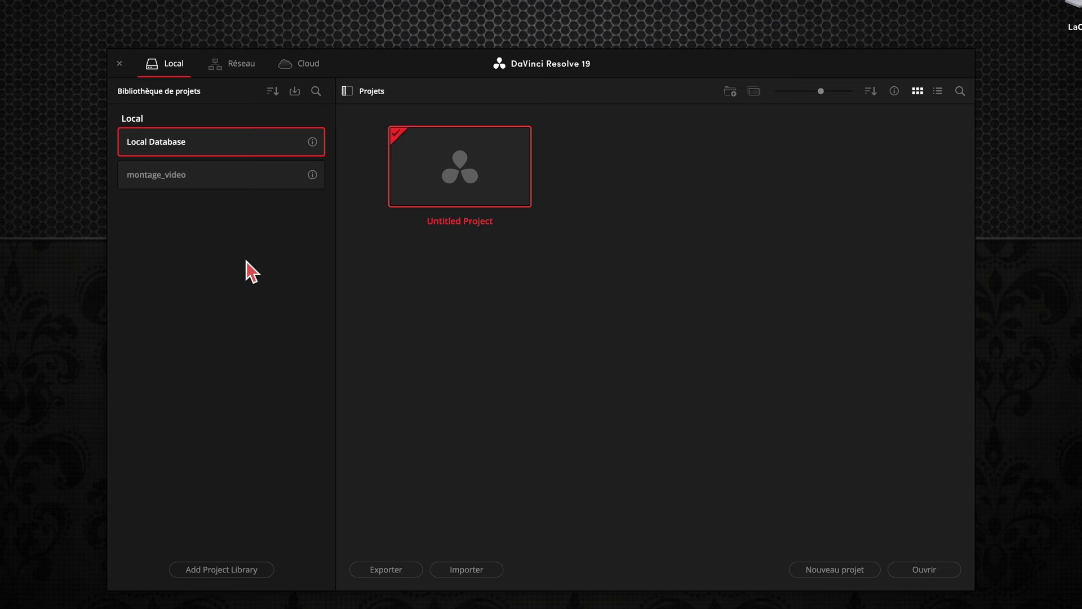
- Create a local project library named "personnel" in the DAVINCI RESOLVE folder inside Movies and select it
click(252, 570)
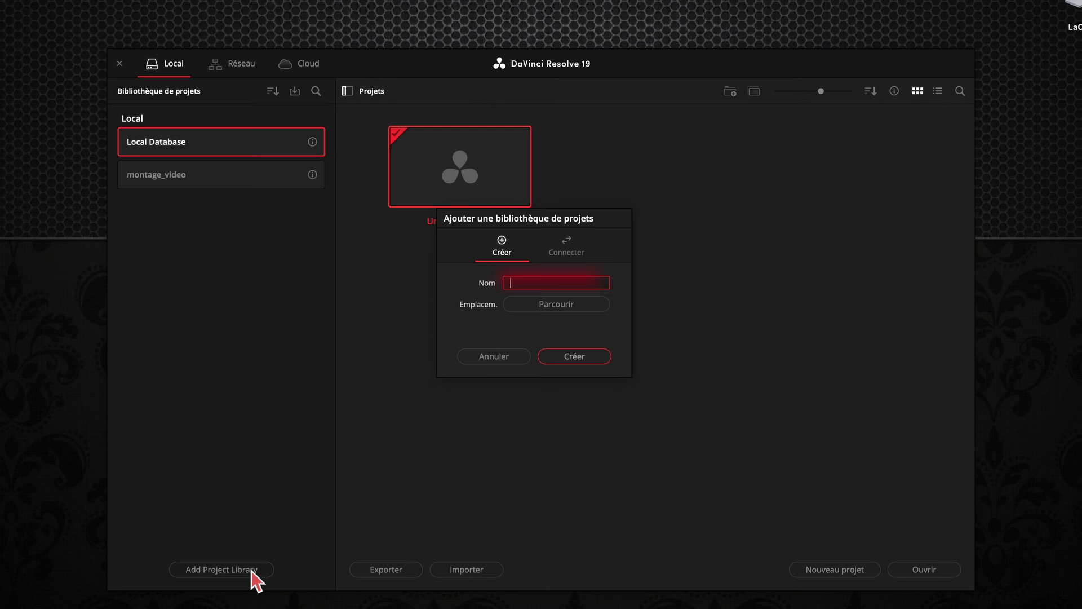
text(personnel)
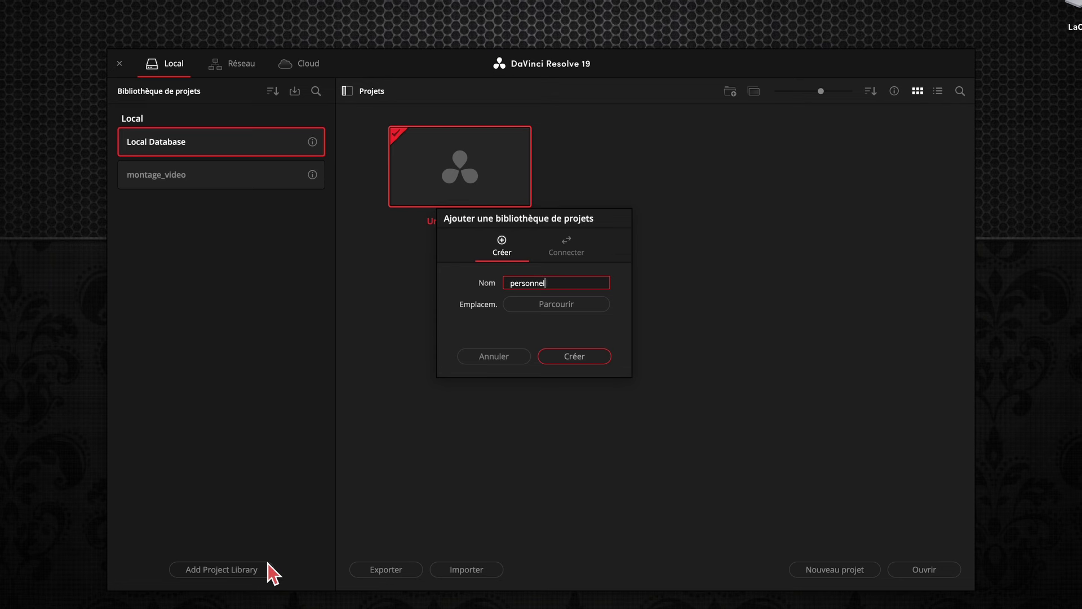
click(583, 309)
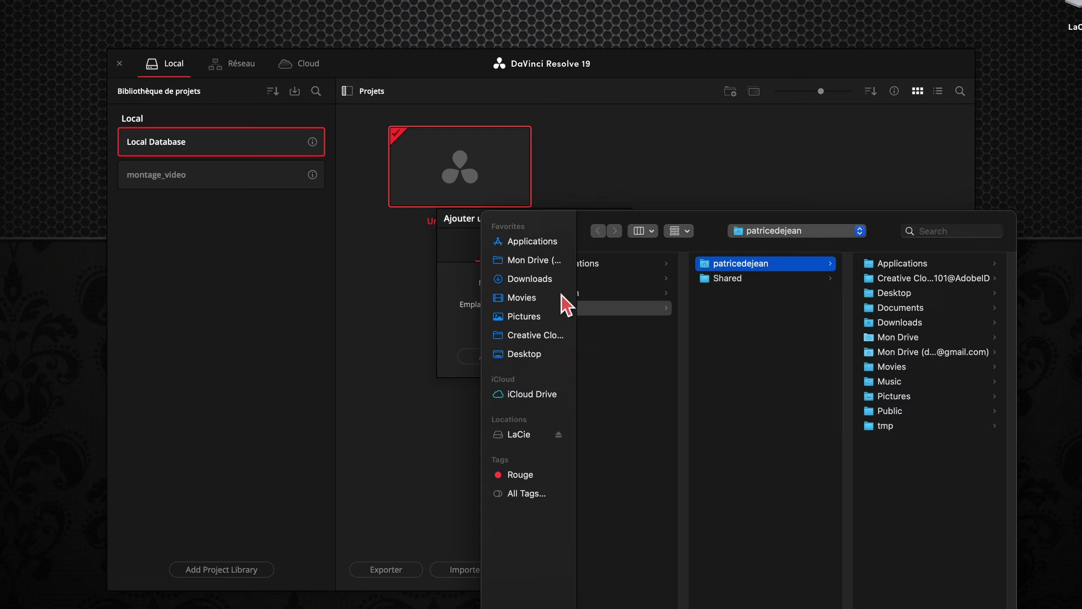
click(530, 299)
click(665, 268)
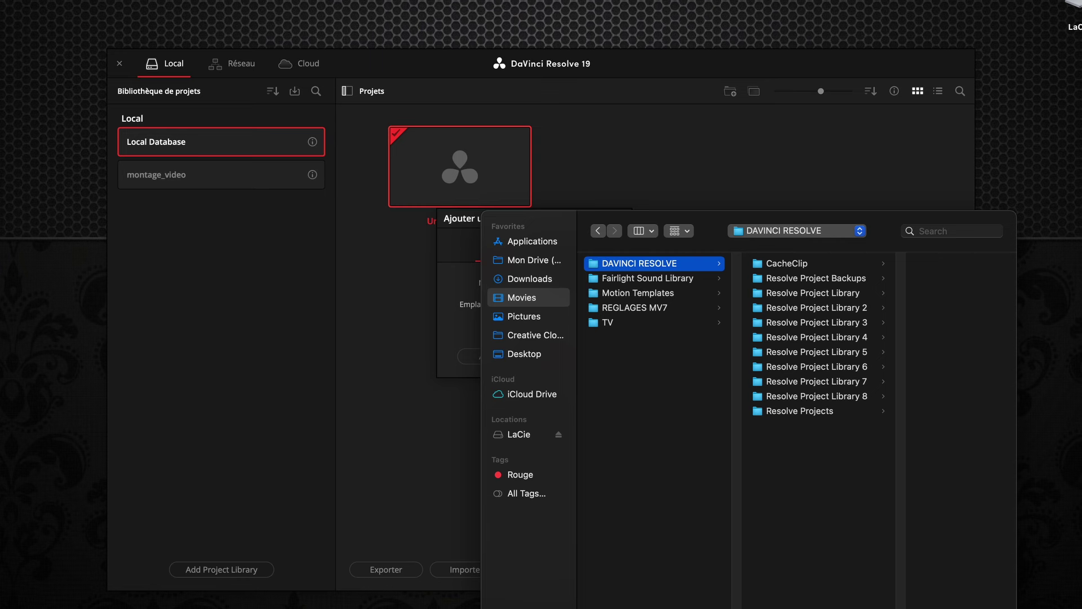
key(Return)
click(582, 367)
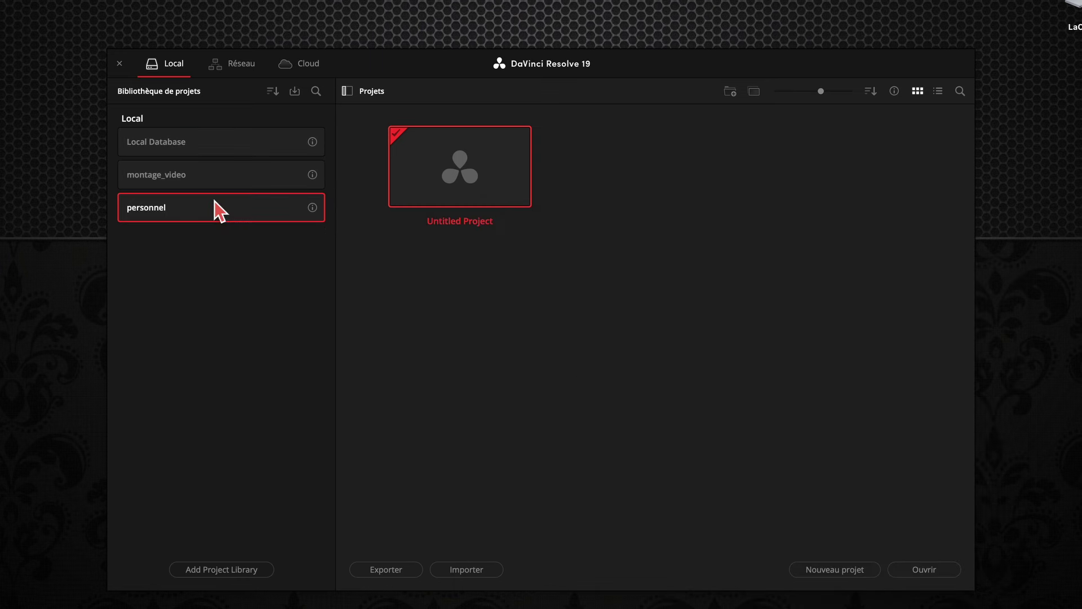
click(206, 210)
- Examine the user preferences for the interface language, saving and backups, and editing defaults for new timelines
click(142, 9)
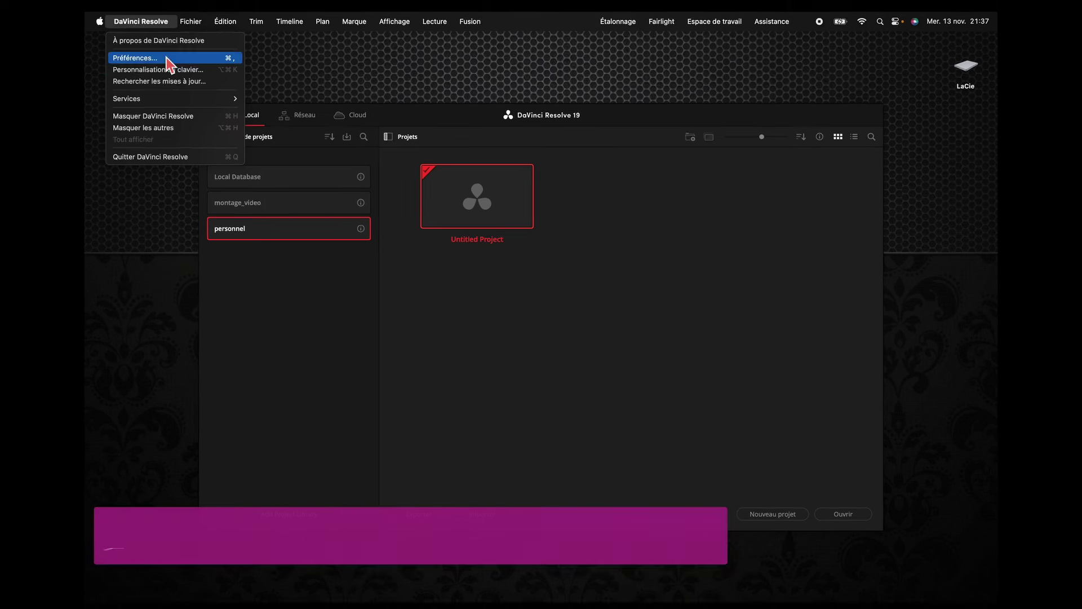
click(167, 58)
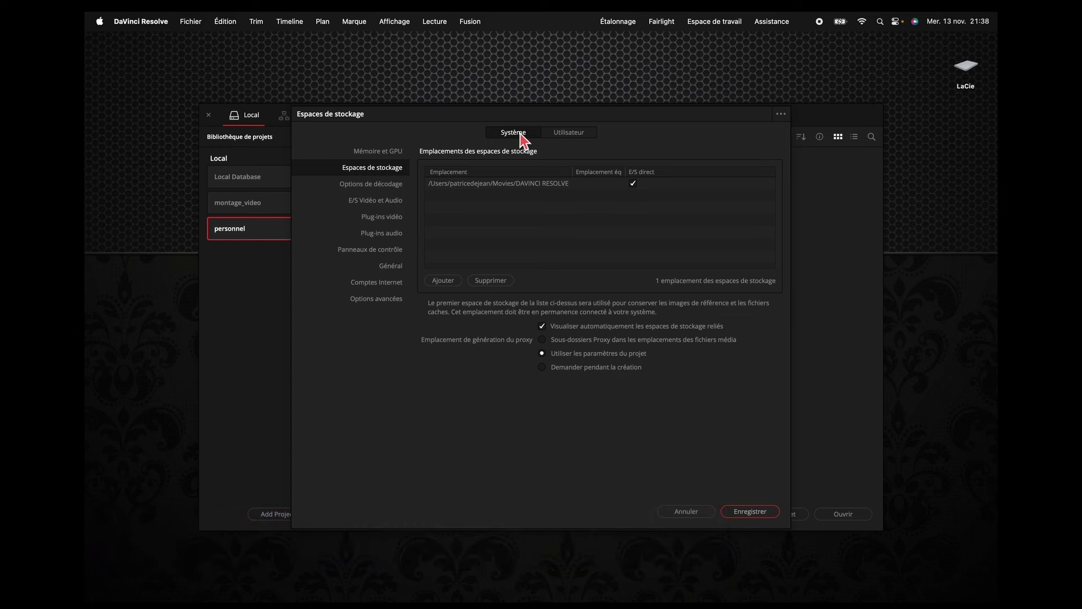
click(569, 133)
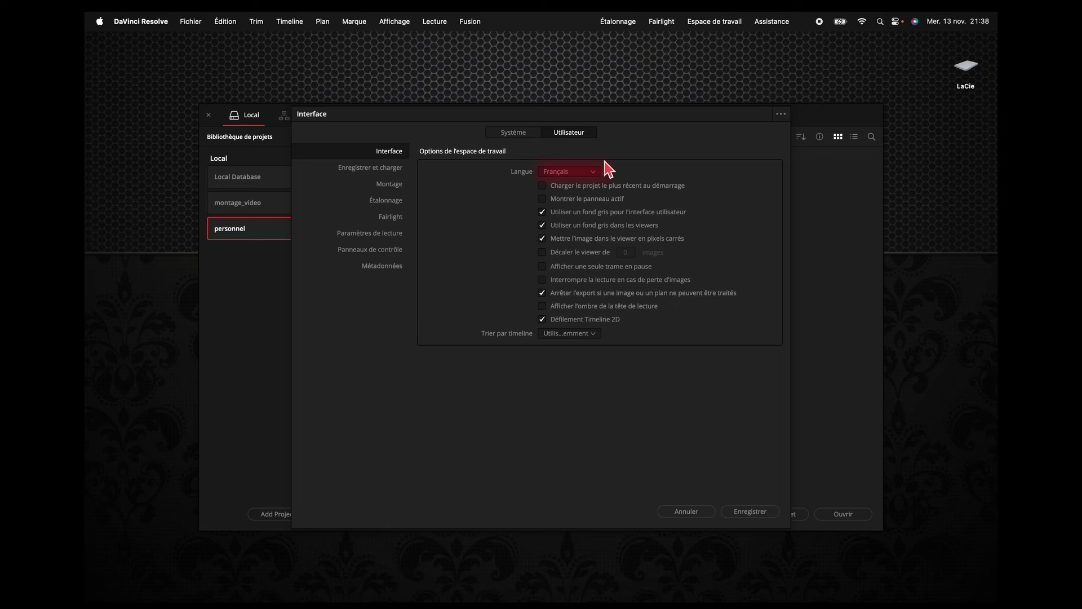
click(382, 172)
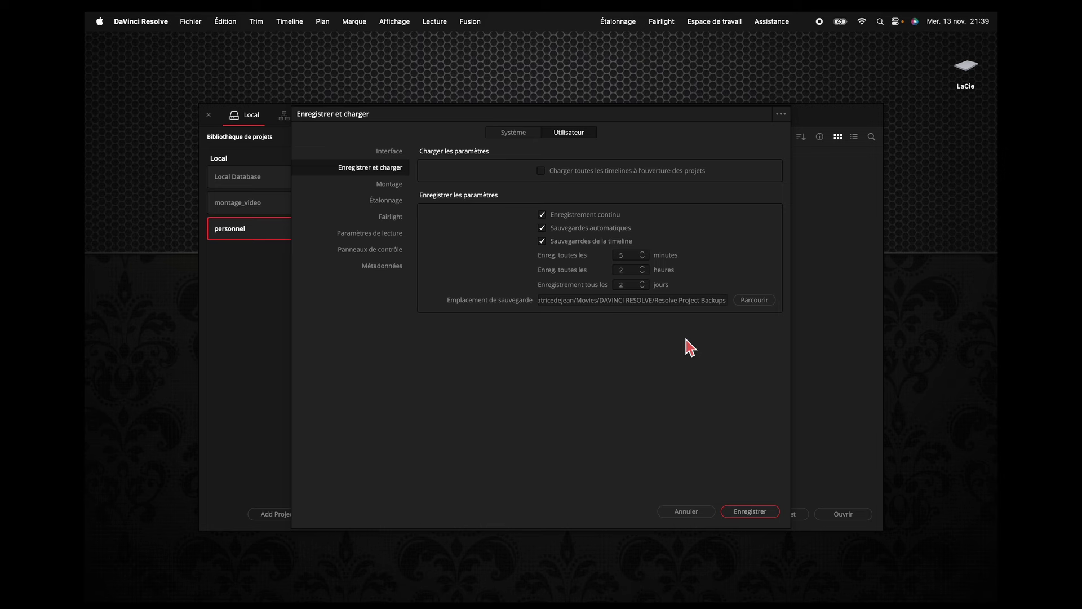
click(389, 189)
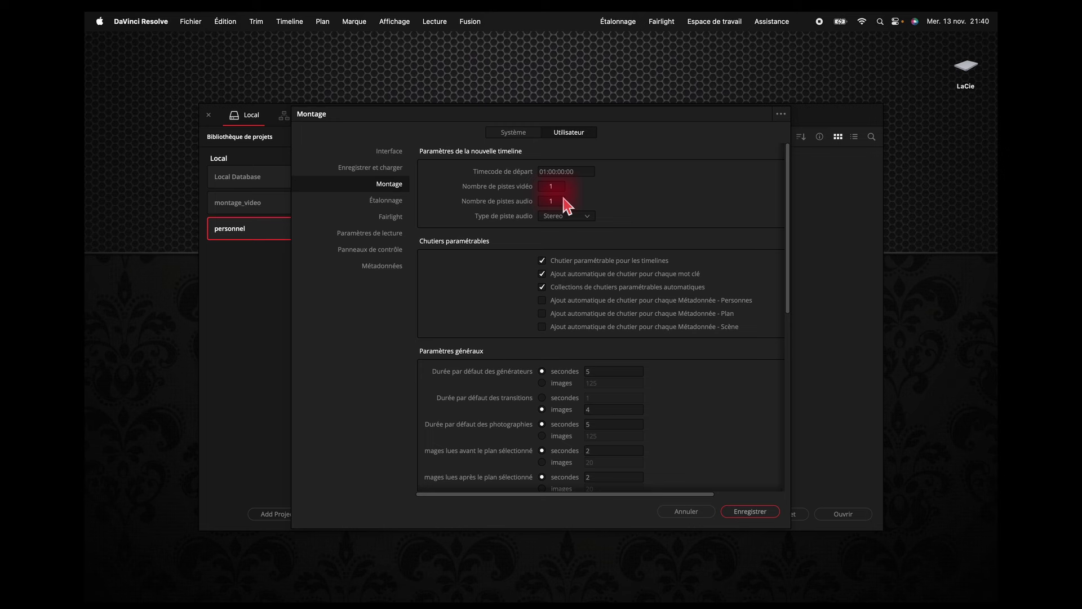
scroll(516, 378, down, 3)
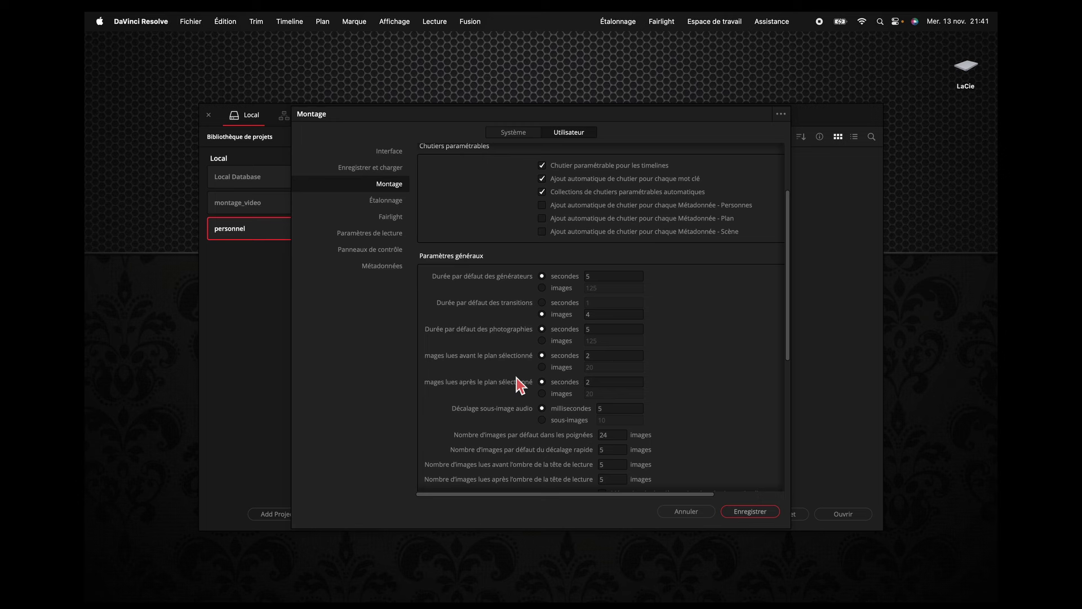
- Set the memory limit for Resolve to the maximum of 12.0 GB in the system preferences
click(513, 136)
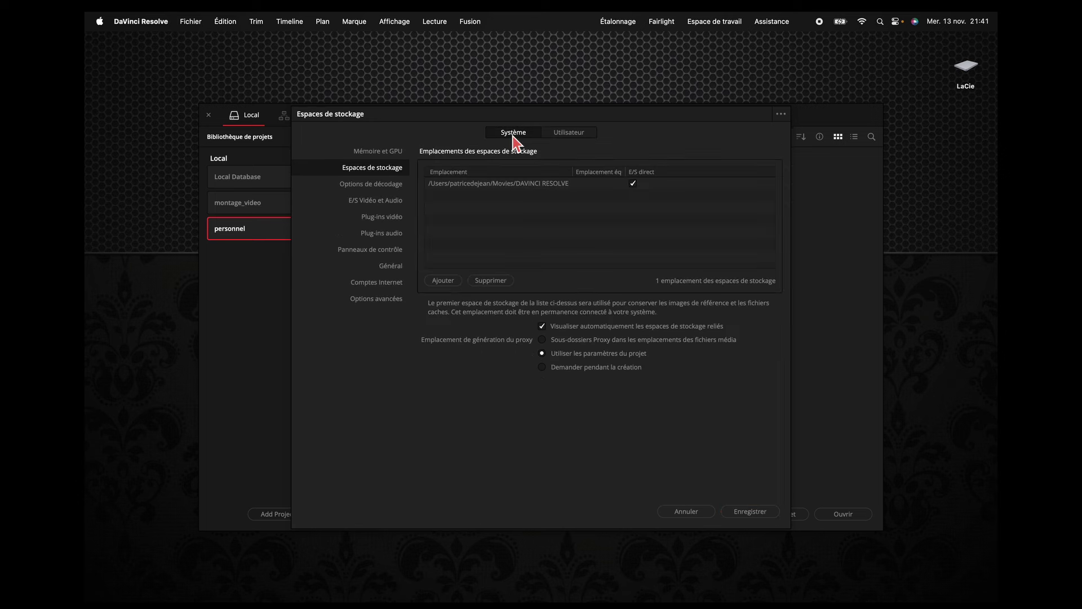
click(391, 156)
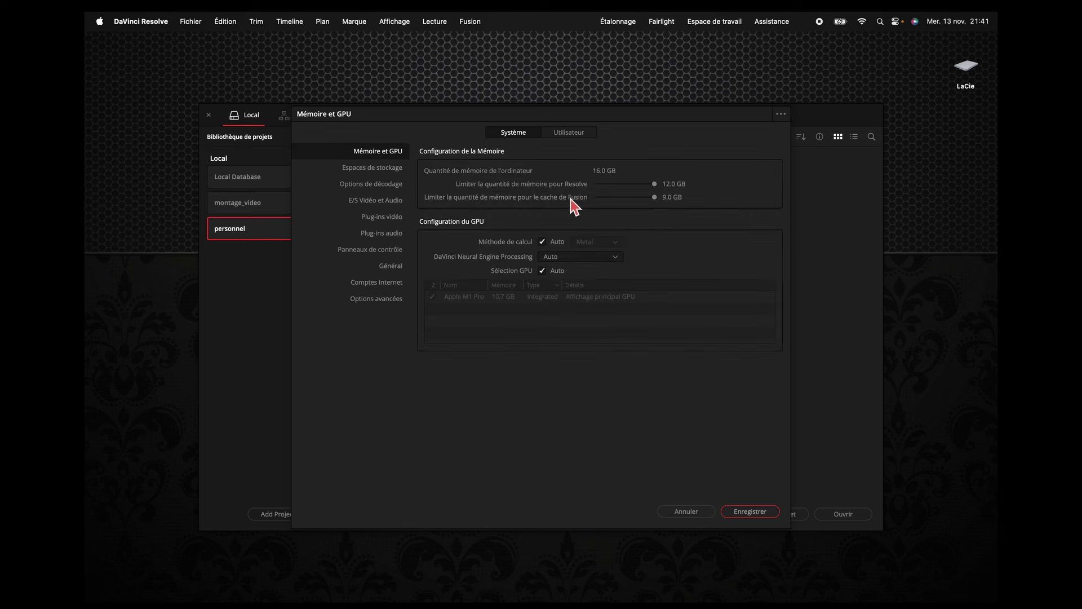
drag(636, 184, 656, 185)
- Review the storage locations and general system preferences, and save the preferences
click(368, 168)
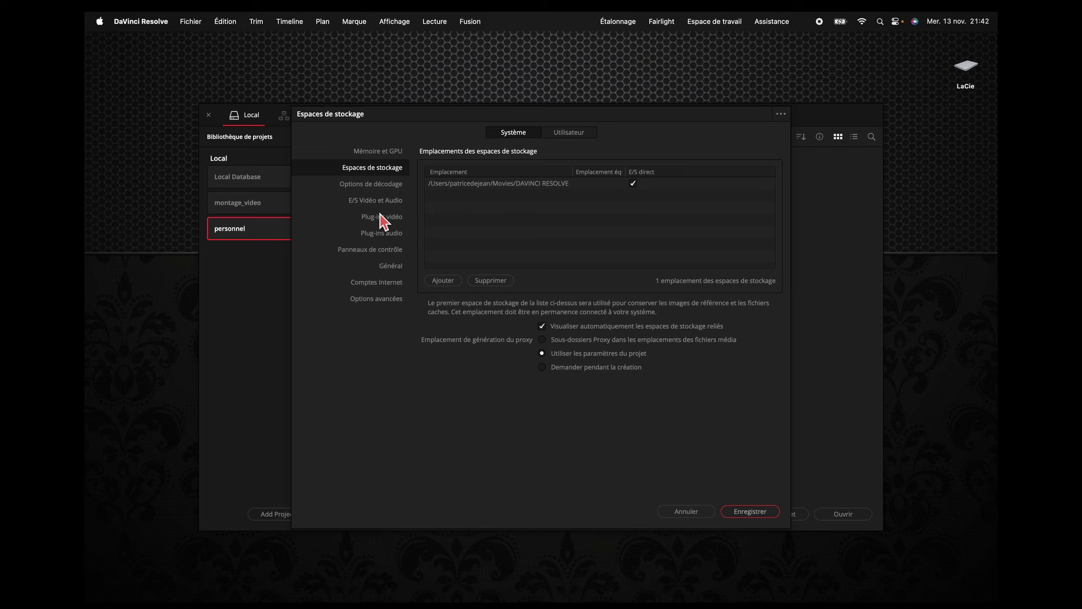
click(387, 273)
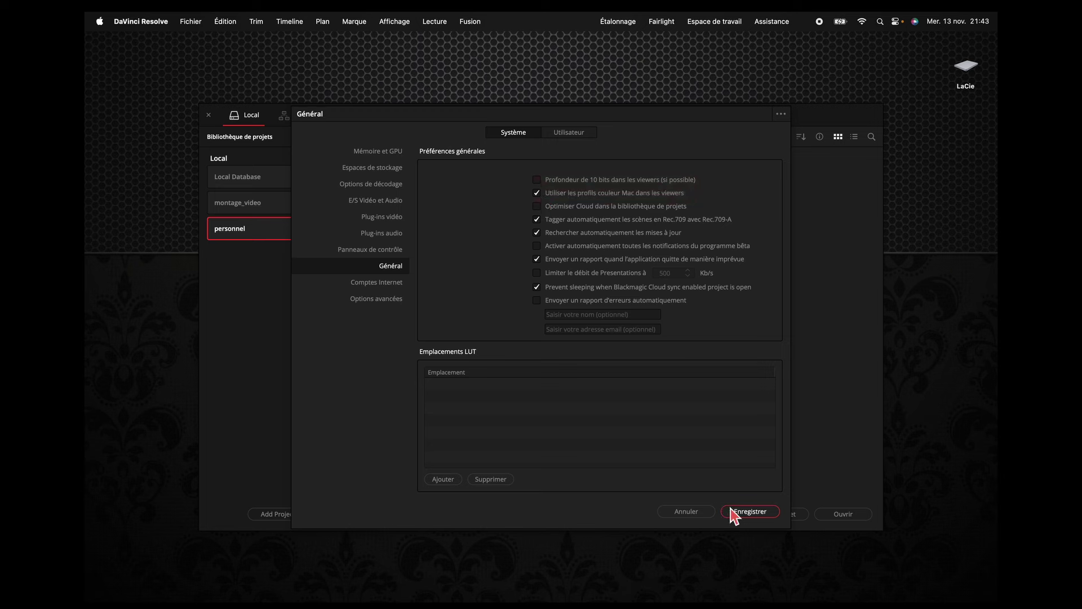
click(759, 516)
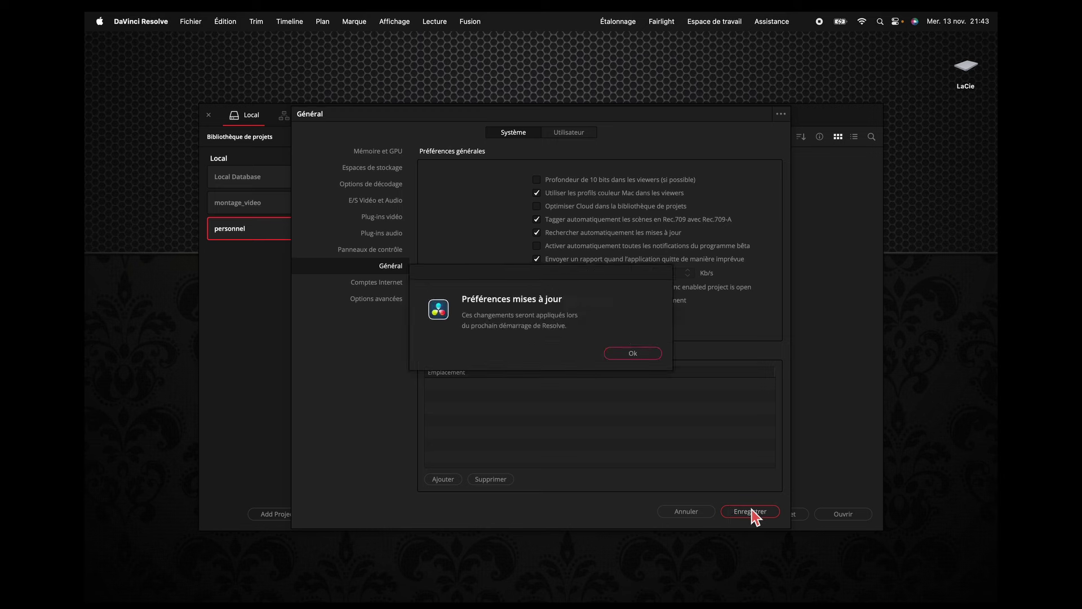
click(640, 355)
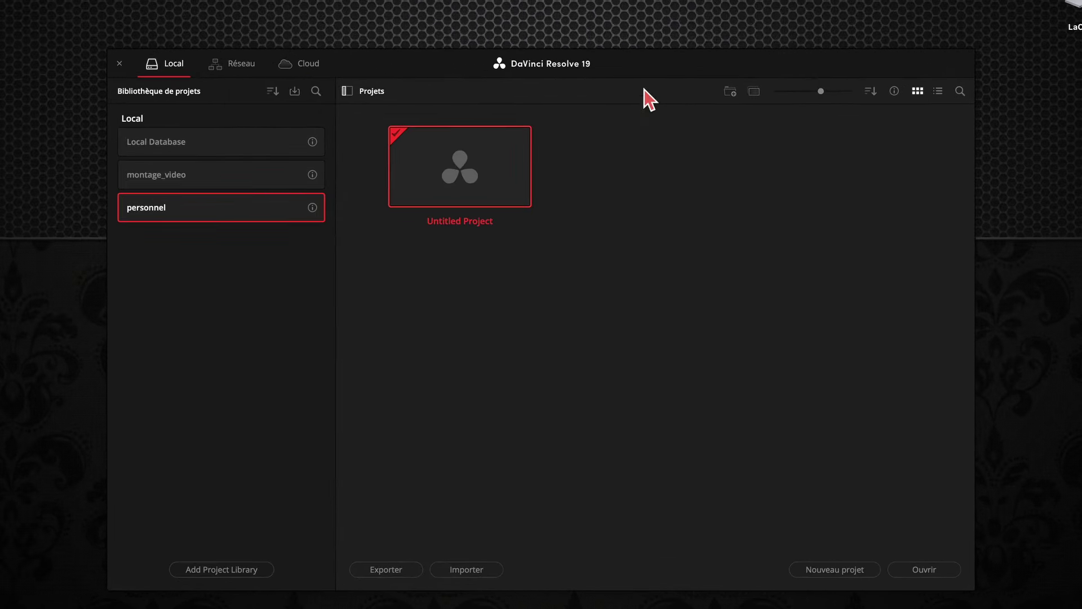
- Create a new project named "tuto dvr" in the personnel library
right_click(697, 324)
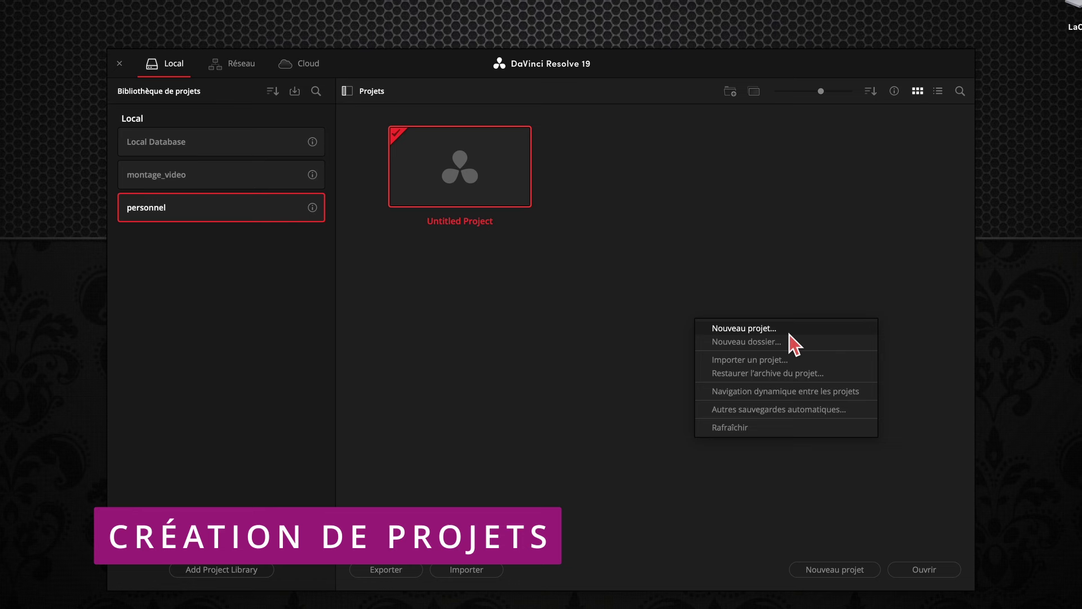
click(815, 500)
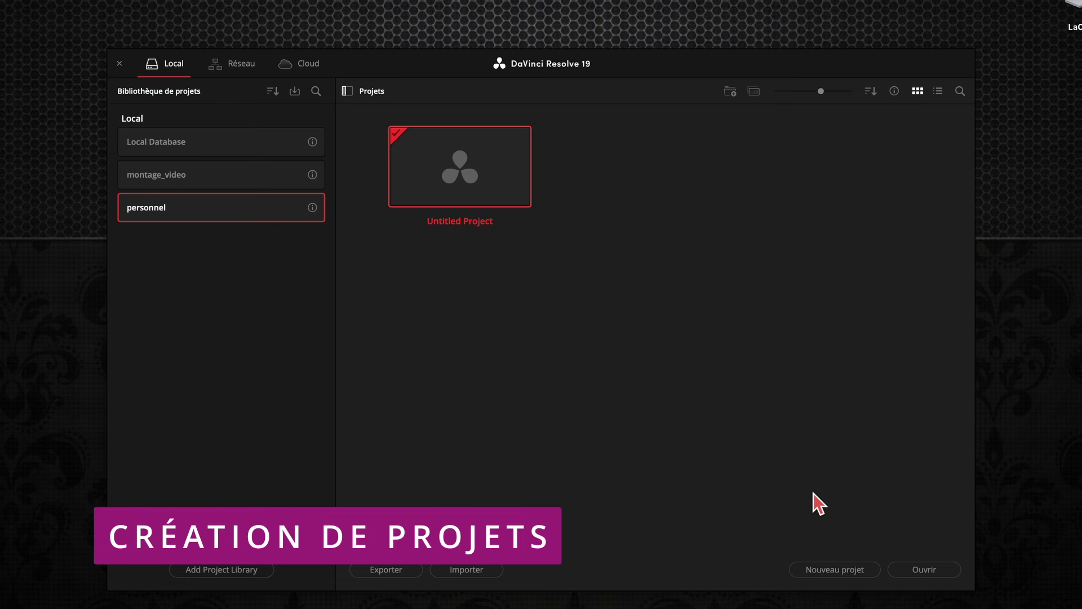
click(853, 570)
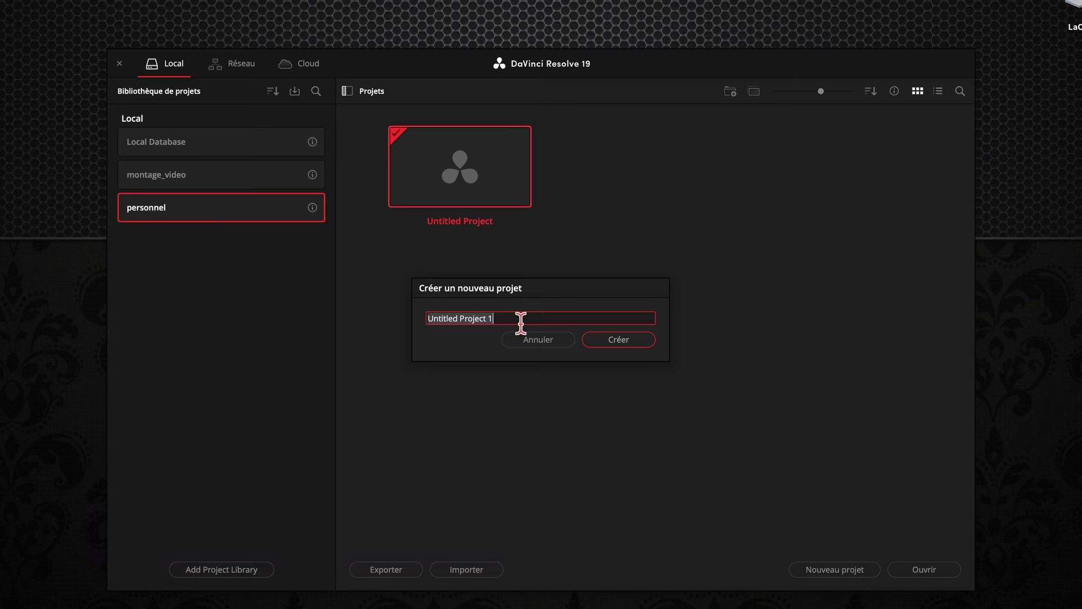
text(tuto dvr)
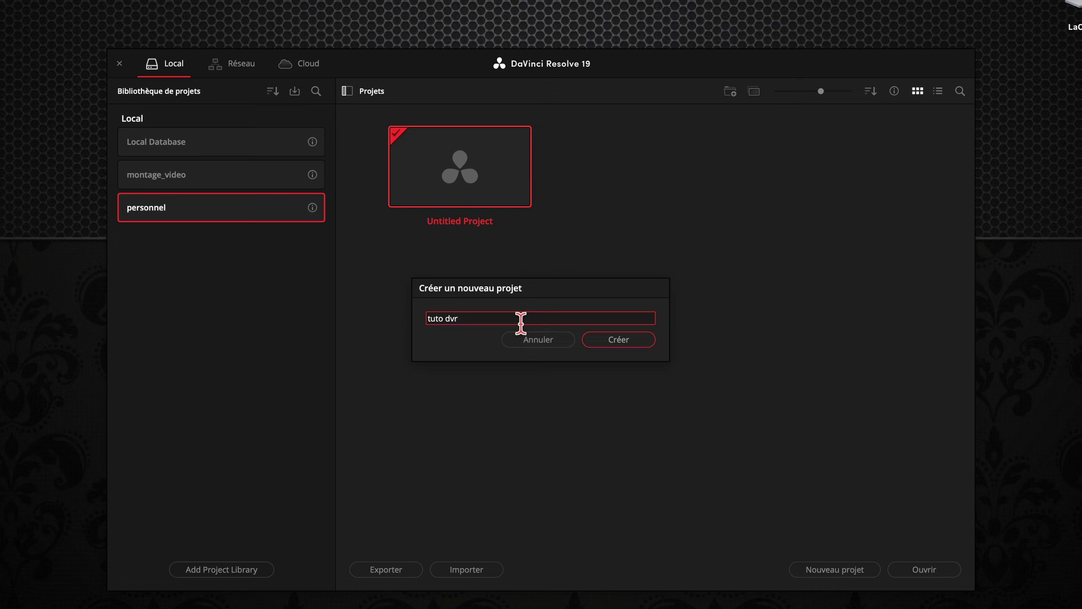
click(622, 341)
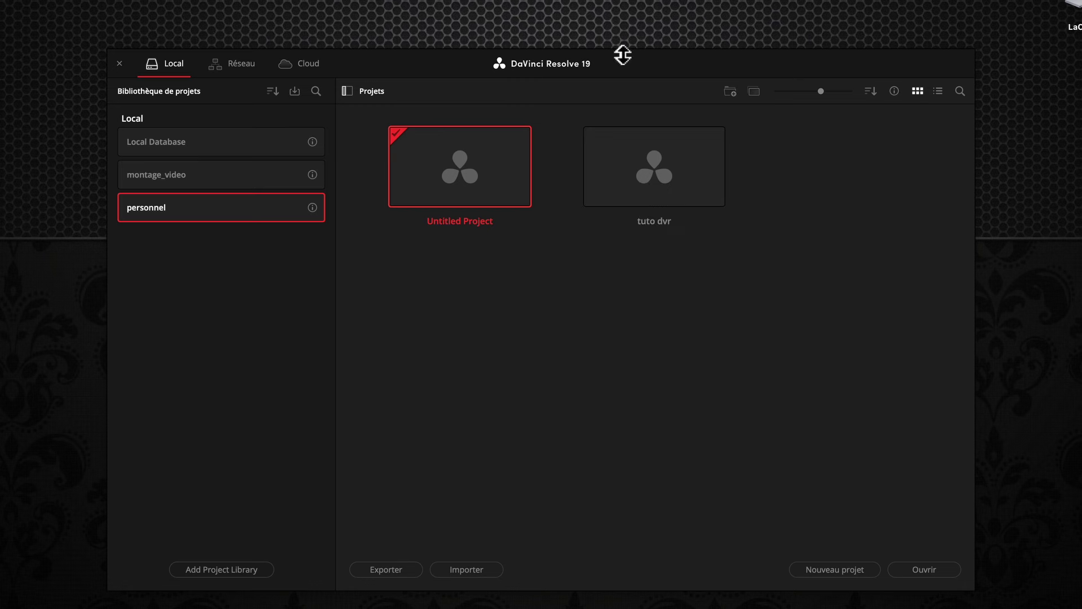
- Create a new folder named "1" alongside the projects in the personnel library
click(688, 195)
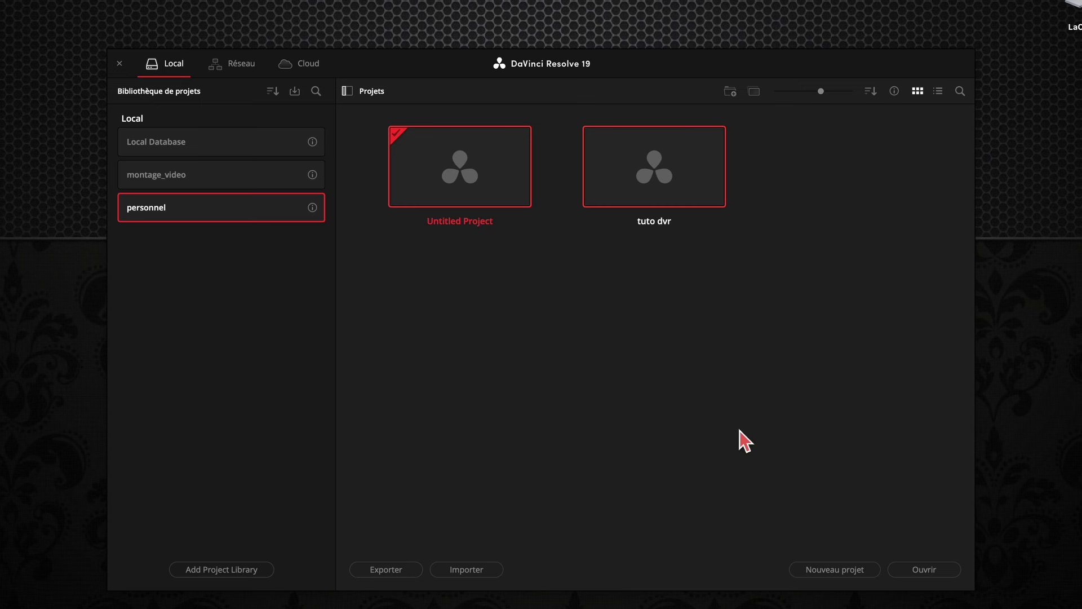
right_click(496, 328)
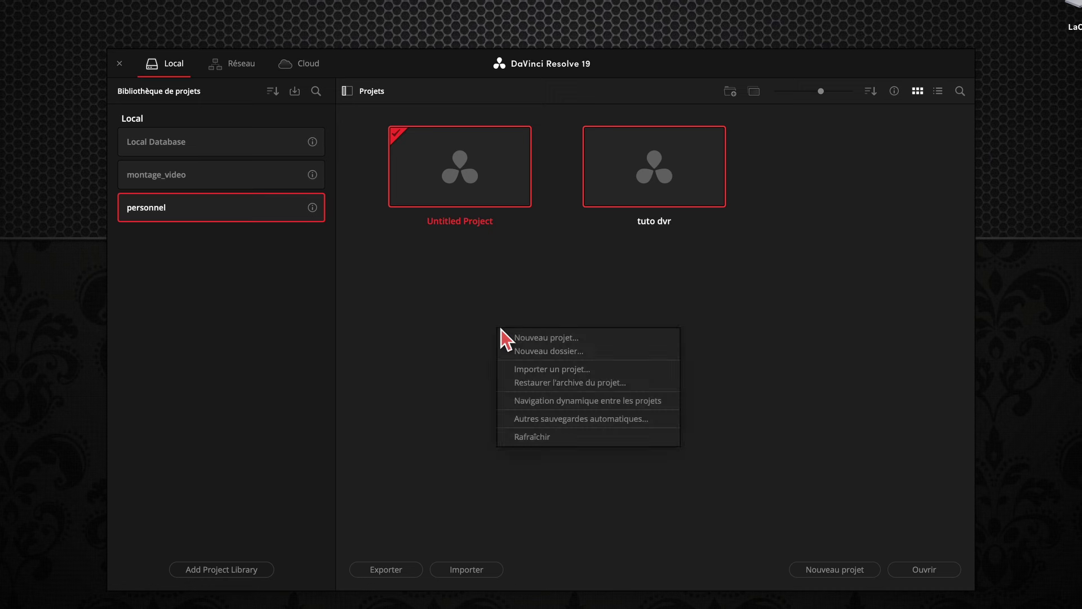
click(564, 350)
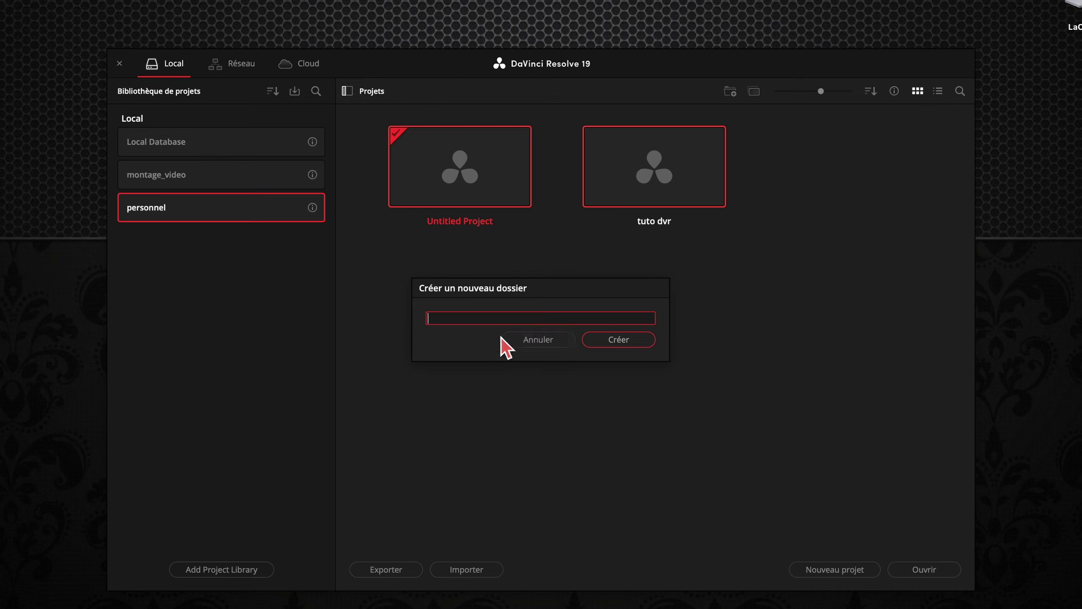
text(1)
click(637, 343)
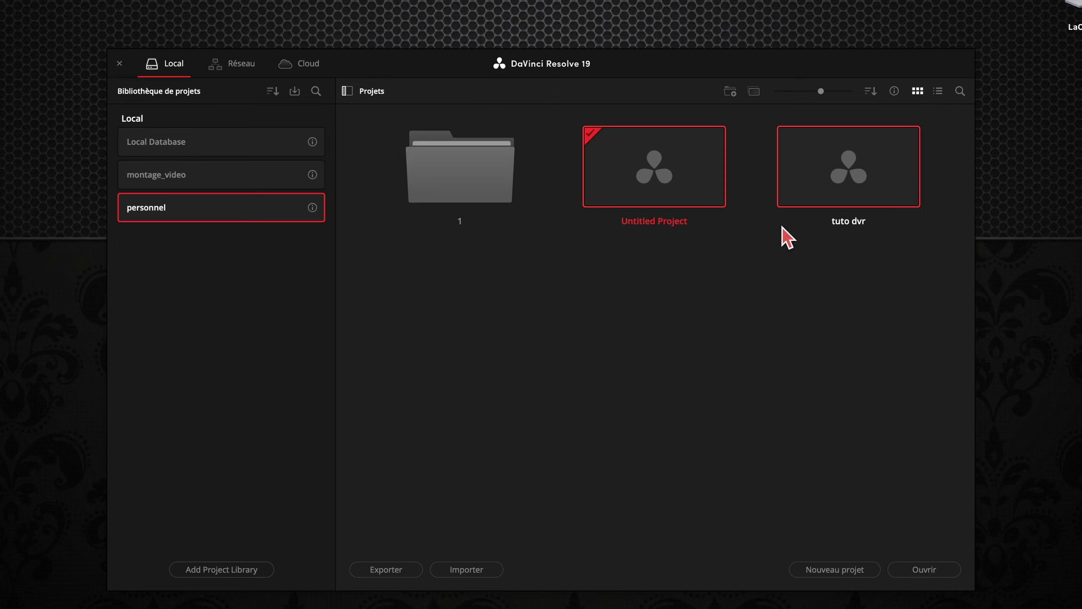
- Move the "tuto dvr" project into folder 1 and open it from there
drag(853, 184, 470, 195)
double_click(470, 196)
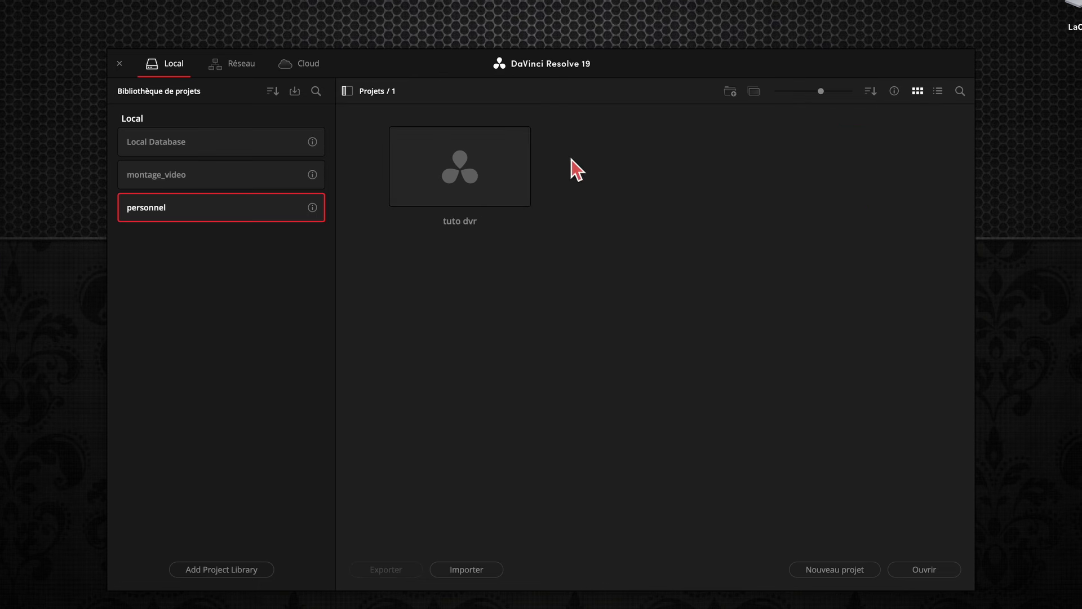
double_click(469, 173)
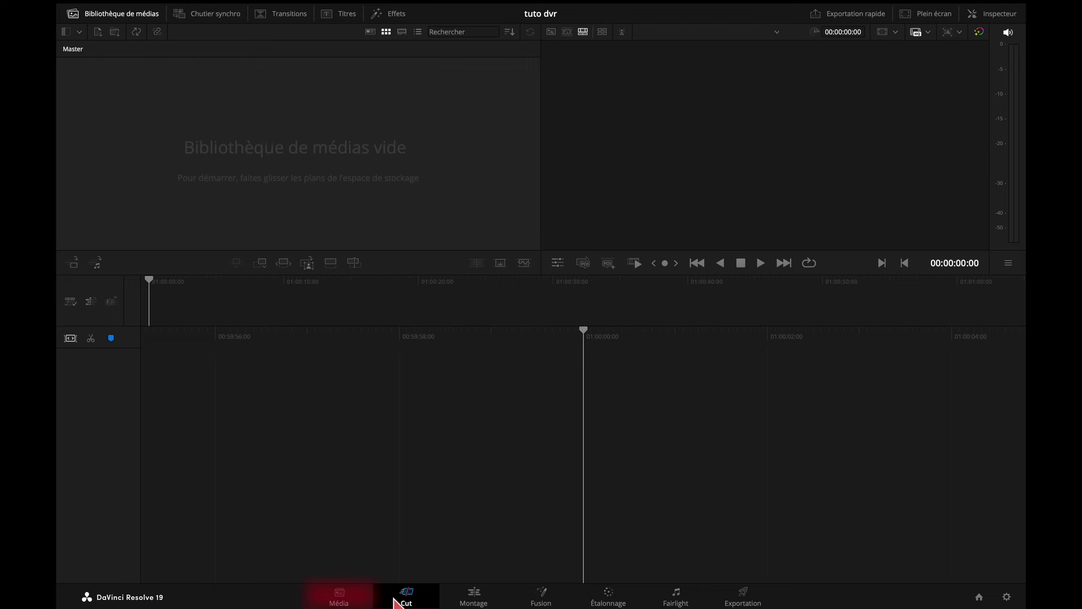
- Look through the Média, Cut, Montage, Fusion, Étalonnage, Fairlight and Exportation workspaces in order
click(344, 601)
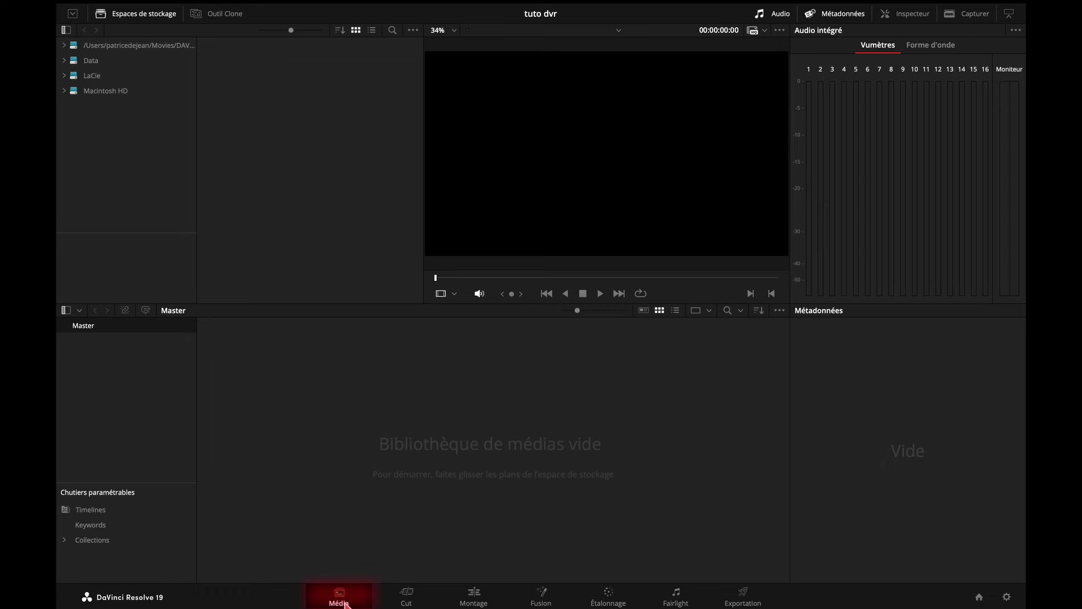
click(414, 602)
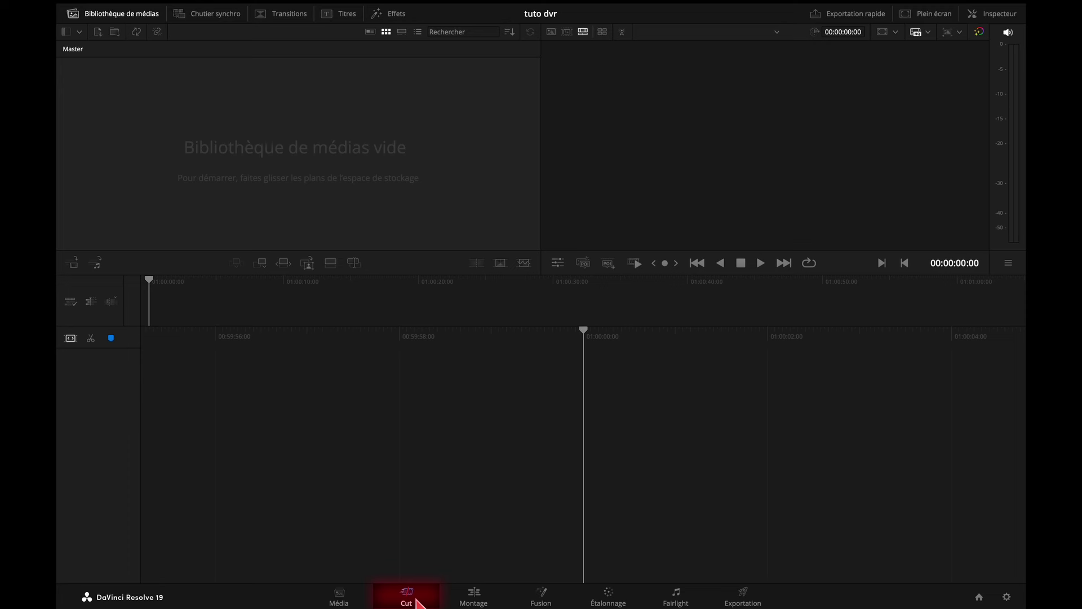
click(476, 601)
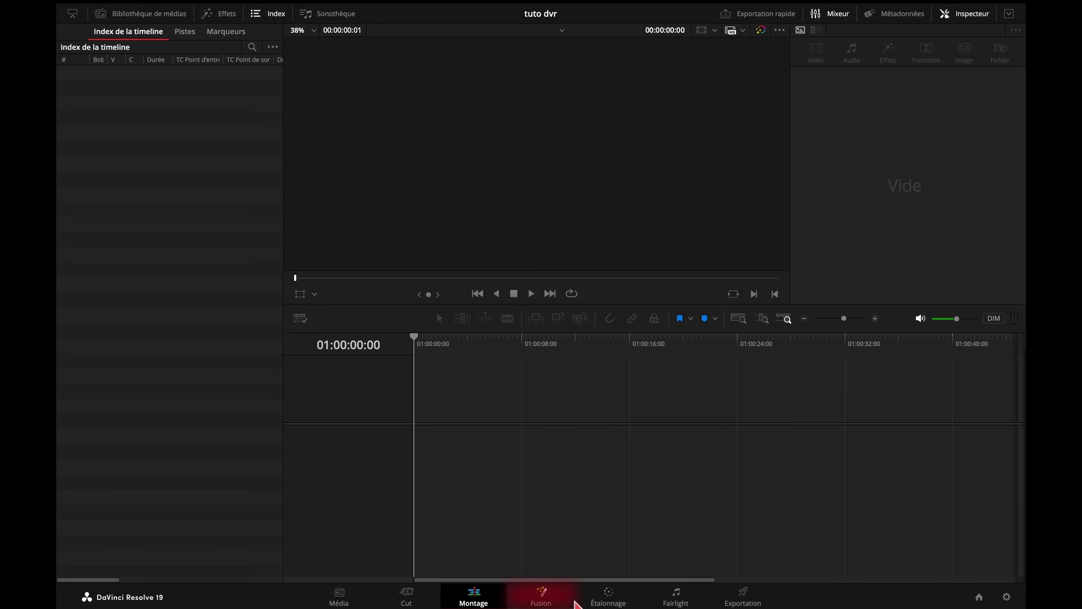
click(547, 601)
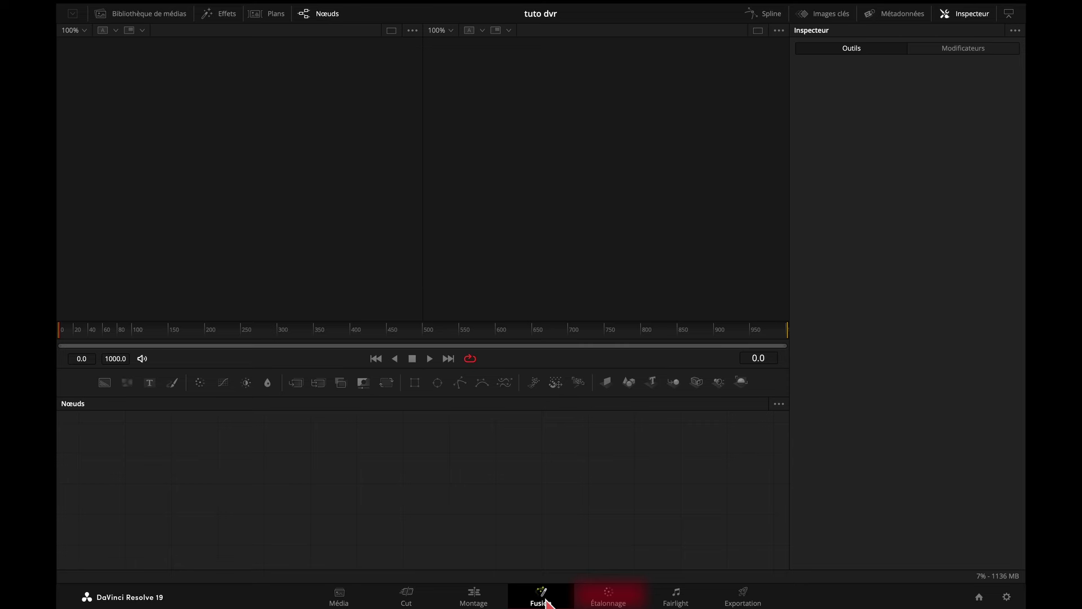
click(607, 600)
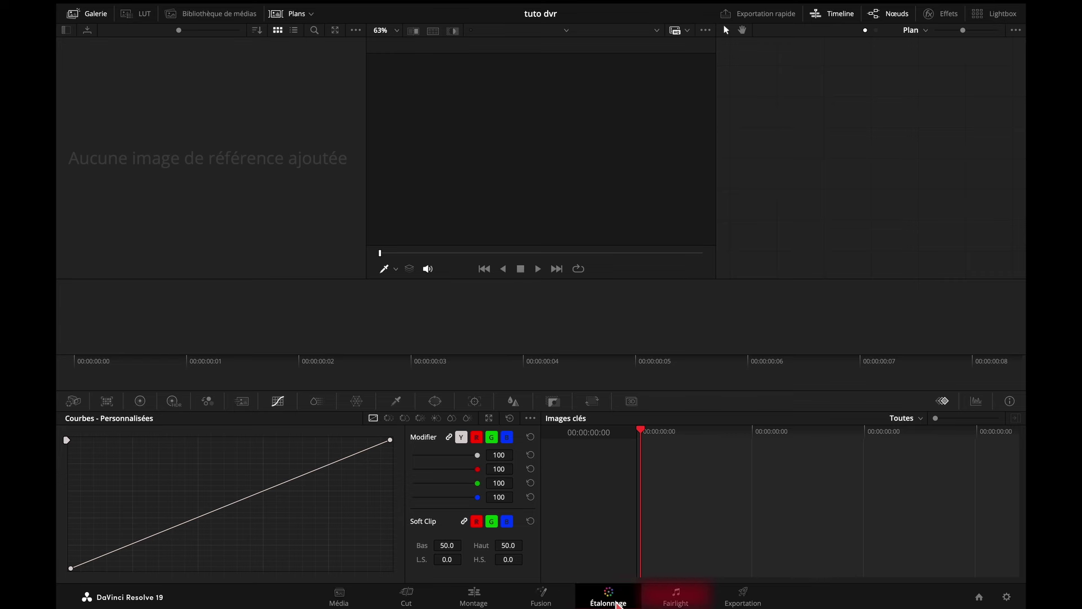
click(671, 599)
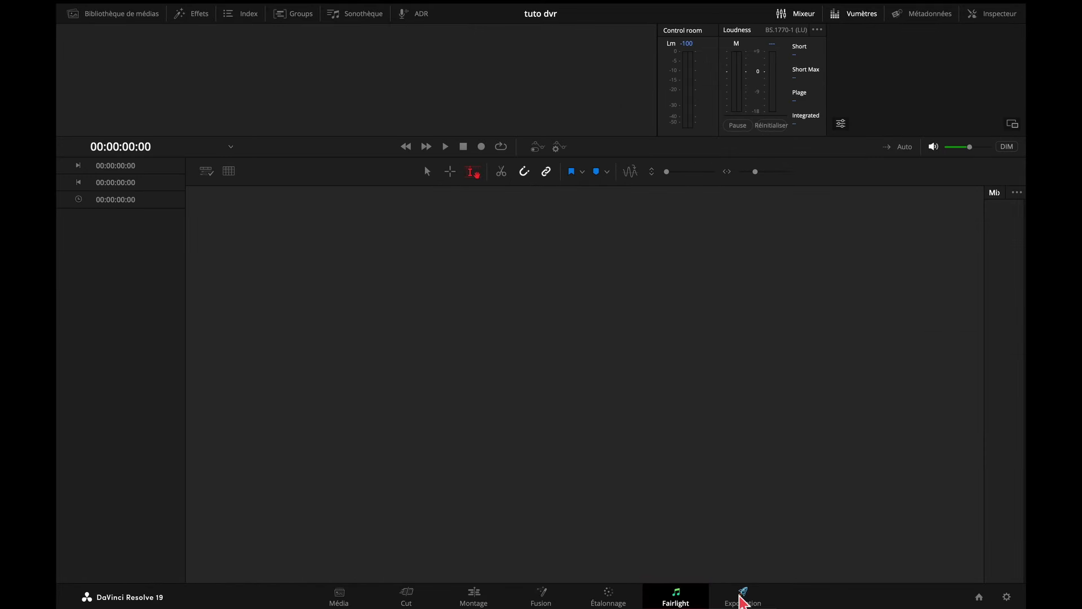
click(741, 601)
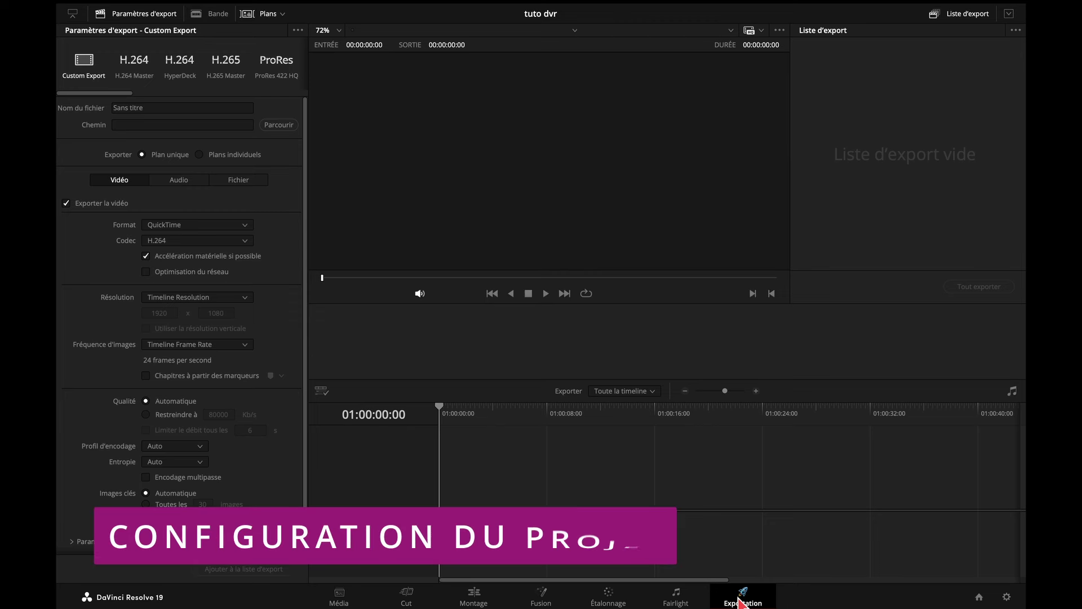
- Open the project settings and look through the available timeline resolutions
click(1006, 597)
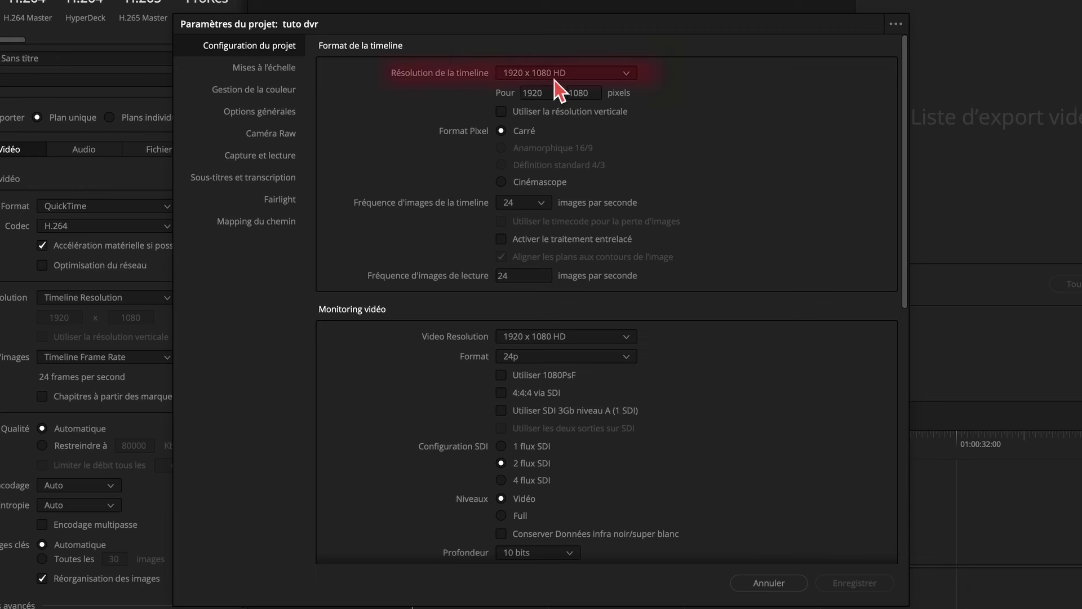
click(628, 78)
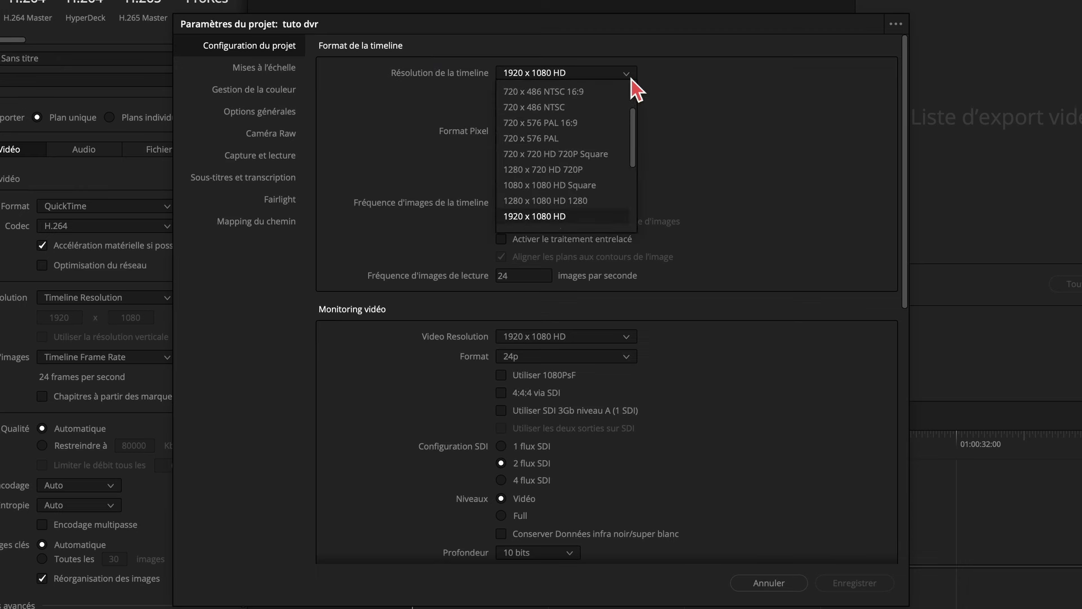
scroll(630, 145, down, 4)
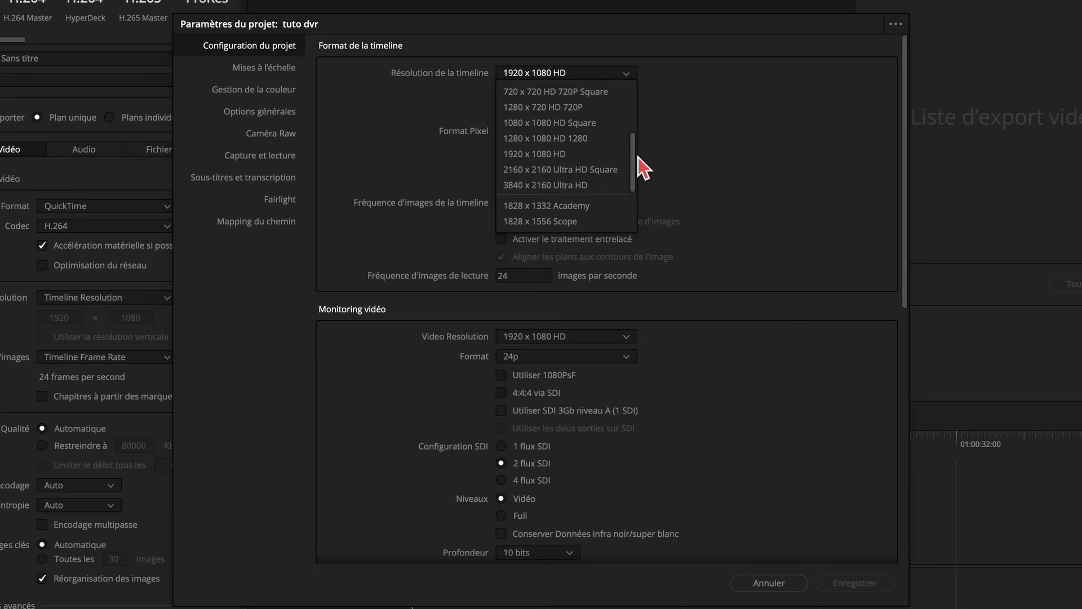
scroll(636, 153, up, 1)
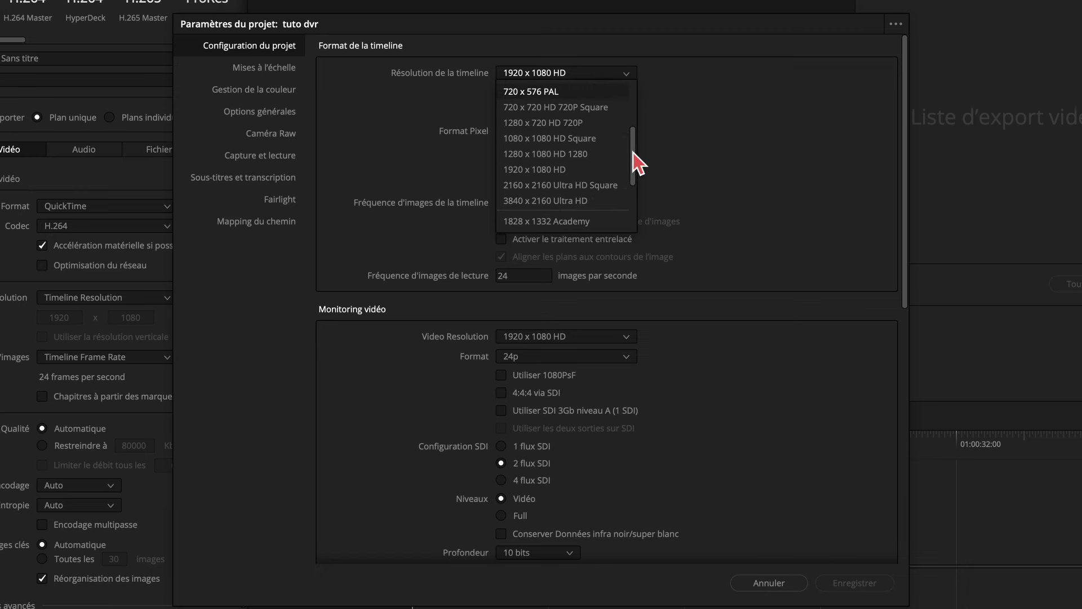
drag(632, 151, 630, 87)
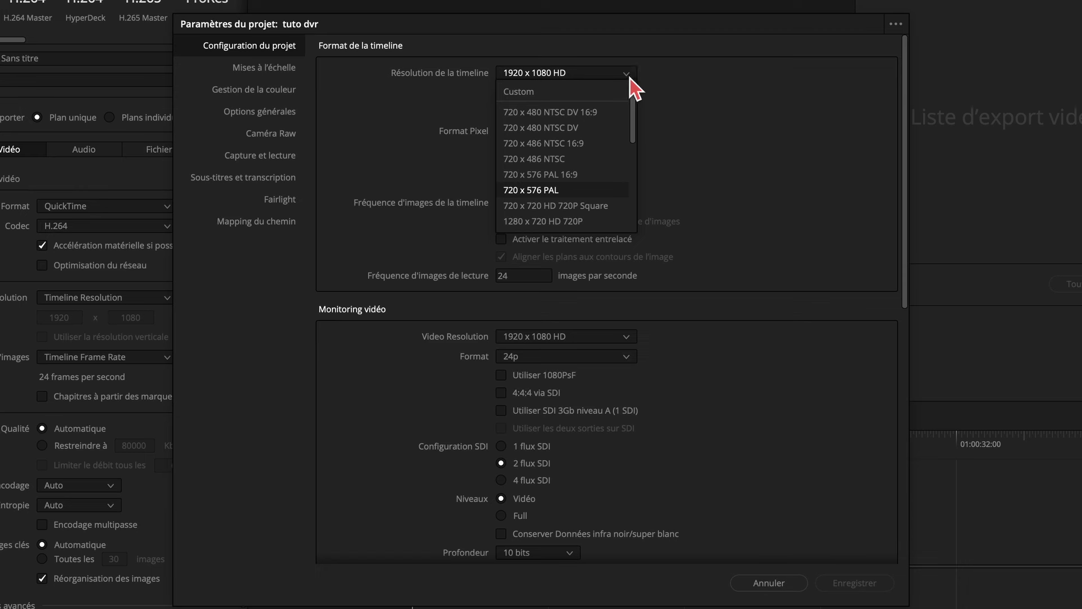
click(630, 77)
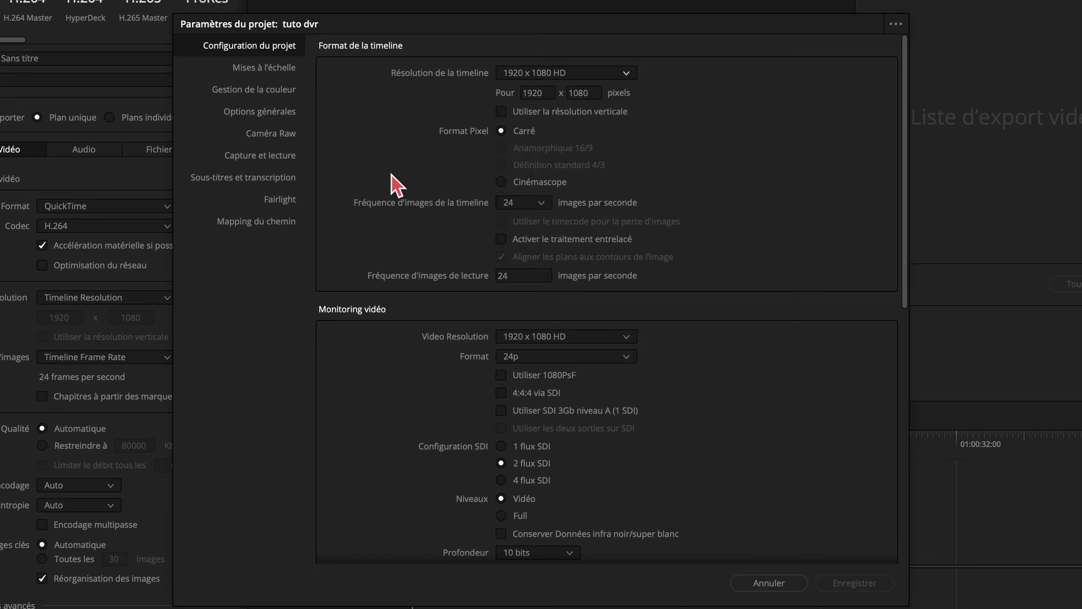
- Try the vertical resolution option and turn it back off, and set the timeline frame rate to 25 images per second
click(502, 112)
click(503, 113)
click(545, 204)
click(515, 285)
- Set the proxy media resolution to Demi and the proxy format to ProRes 422 LT, and look over the alternative proxy formats
scroll(488, 295, down, 3)
scroll(493, 308, down, 4)
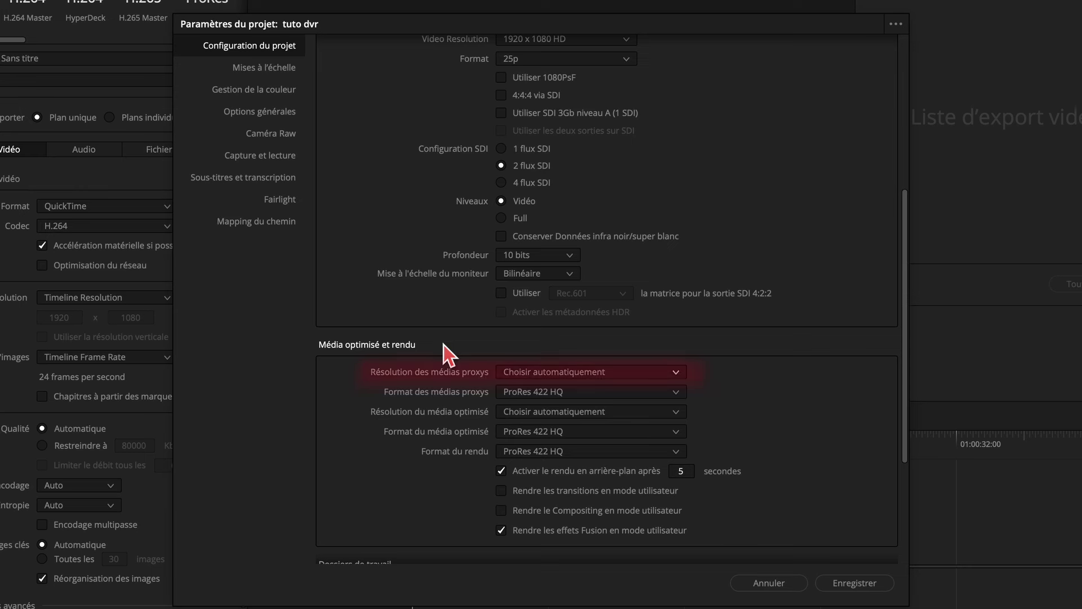
click(682, 374)
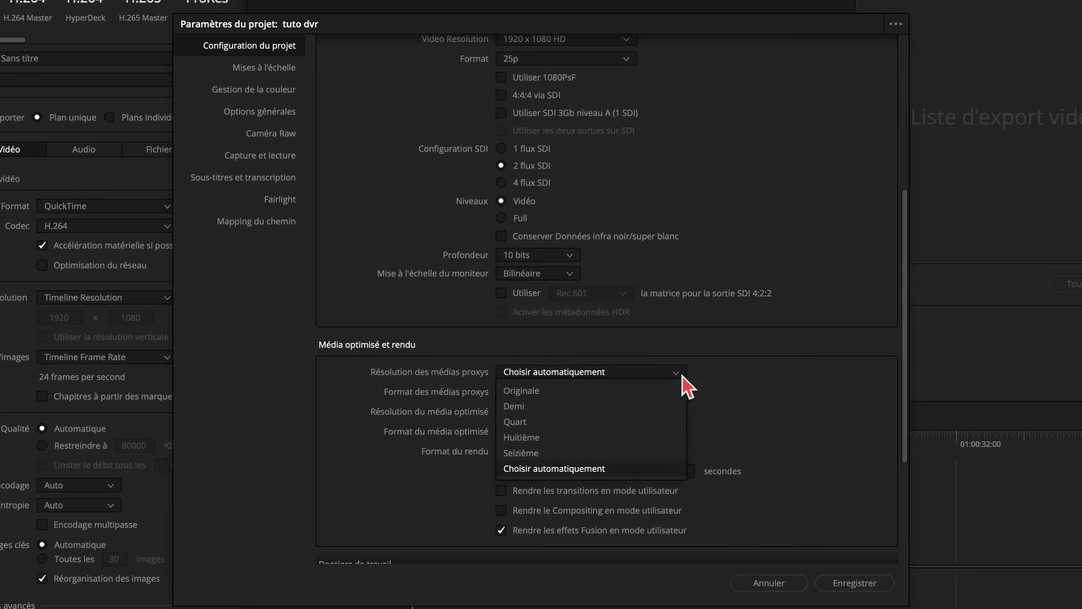
click(547, 411)
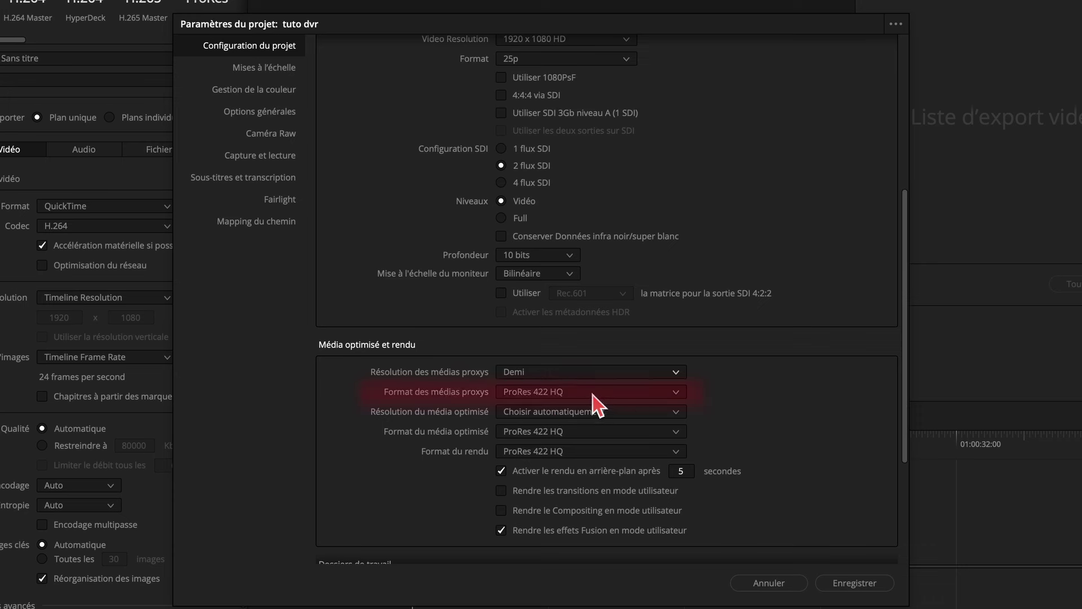
click(680, 394)
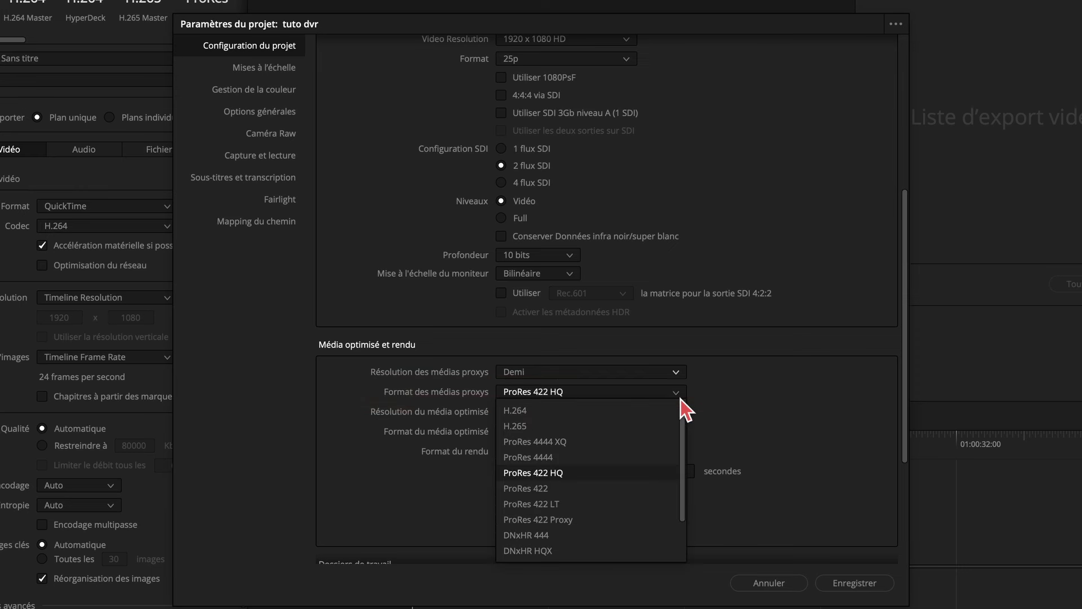
click(560, 504)
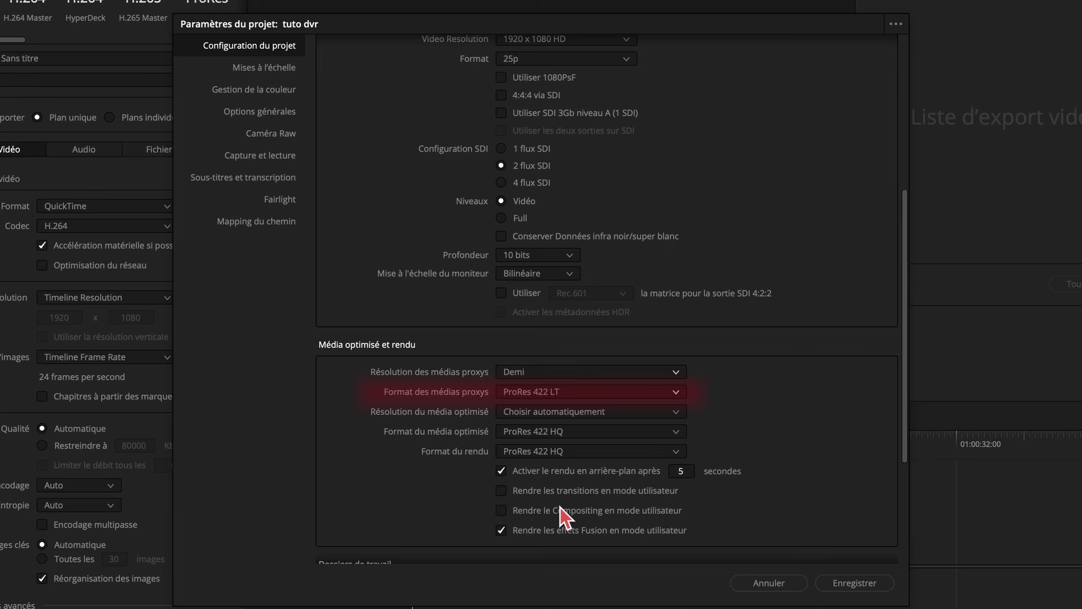
click(682, 392)
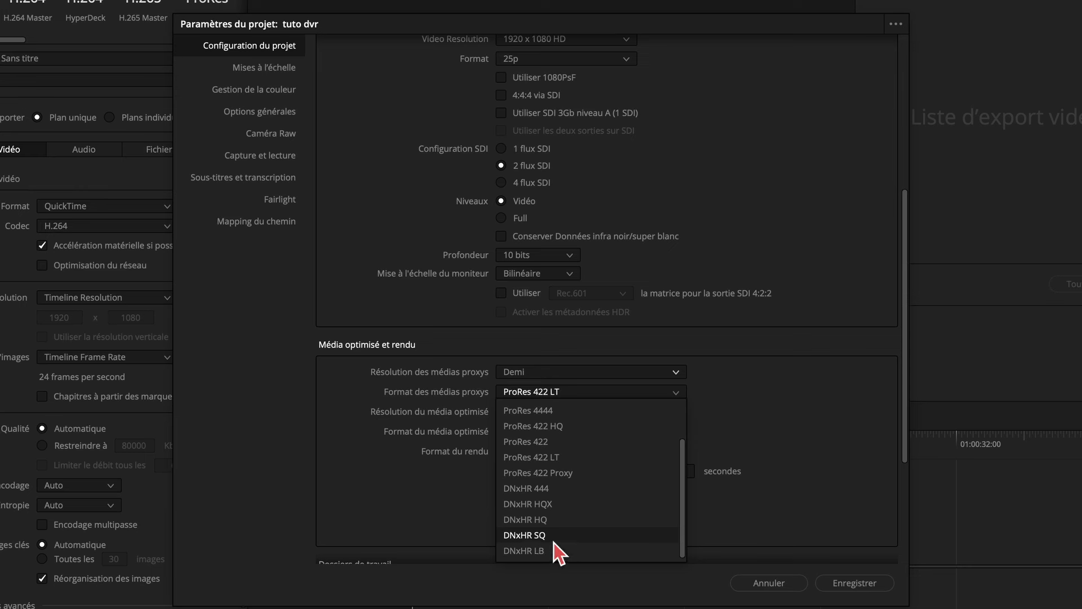
click(773, 436)
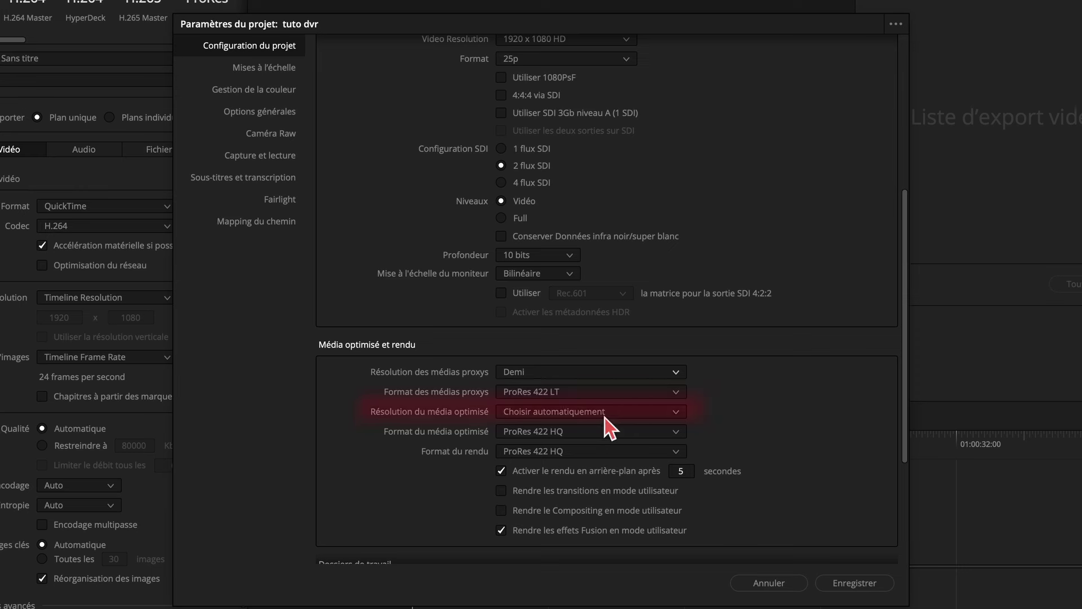
- Set both the optimised media format and the render format to ProRes 422 LT
click(677, 436)
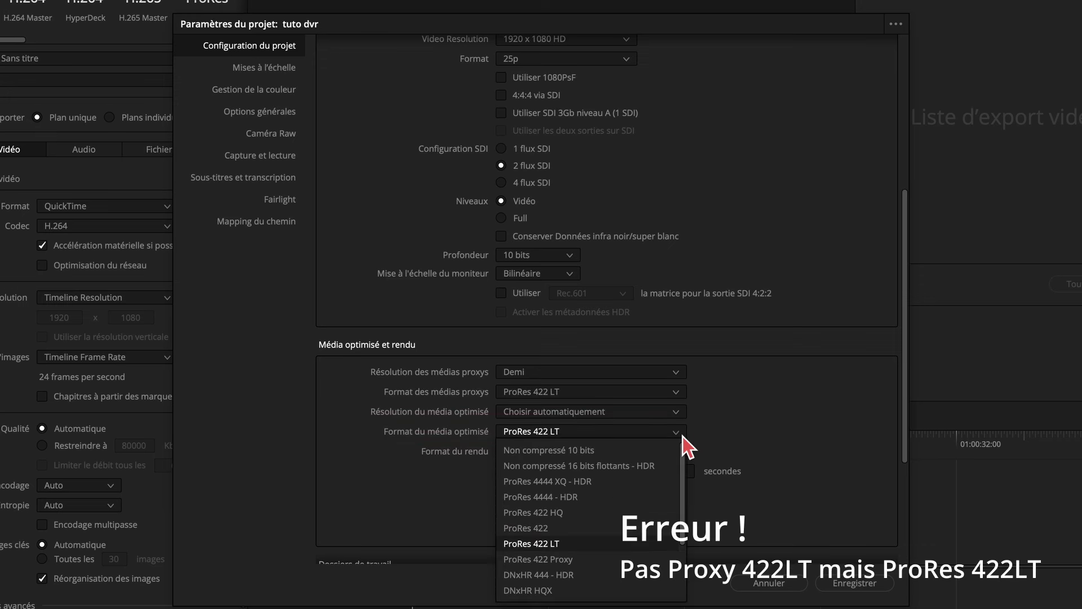
click(580, 542)
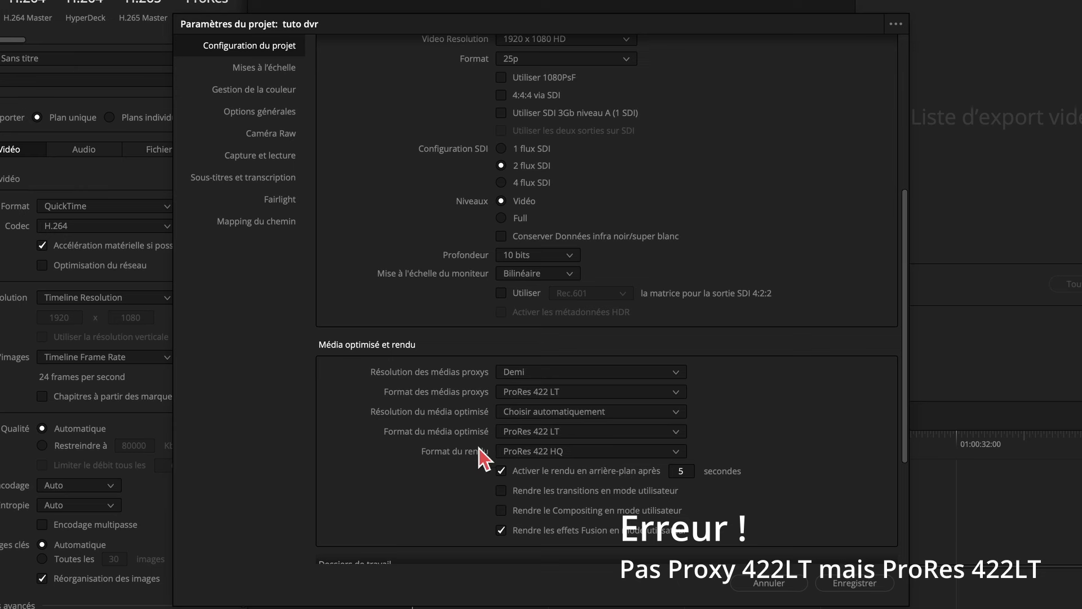
click(679, 453)
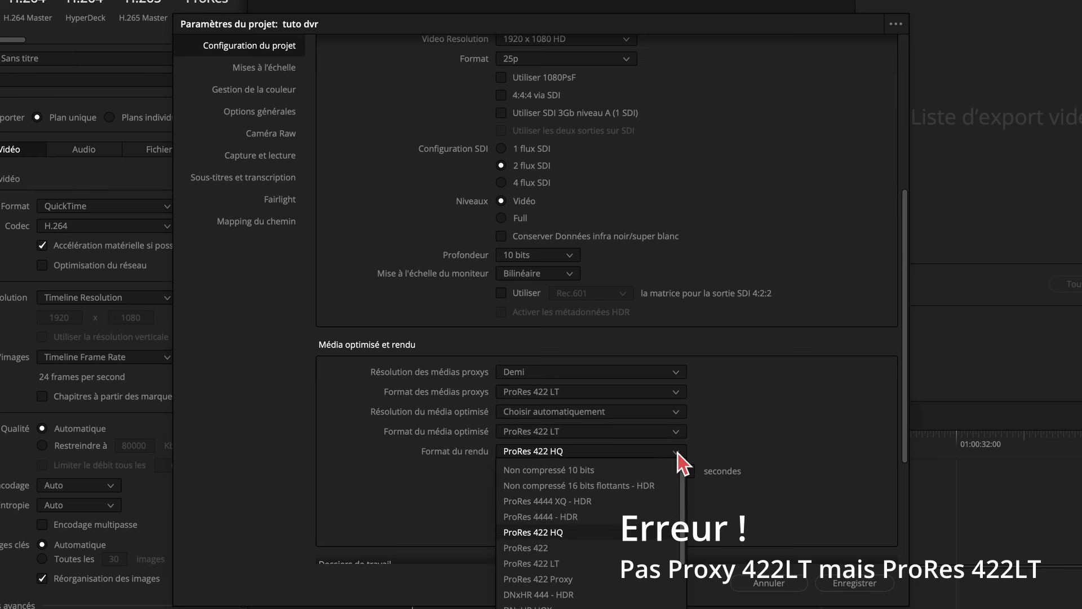
click(554, 565)
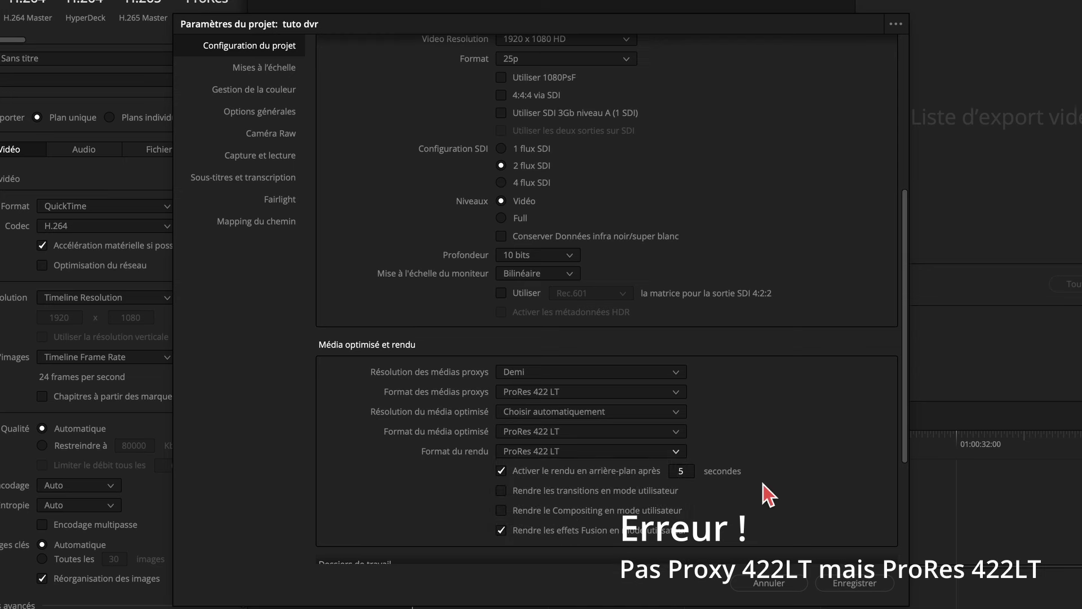
- Review the working folder locations and the Mises à l'échelle choices for source clips with different resolutions
scroll(768, 491, down, 5)
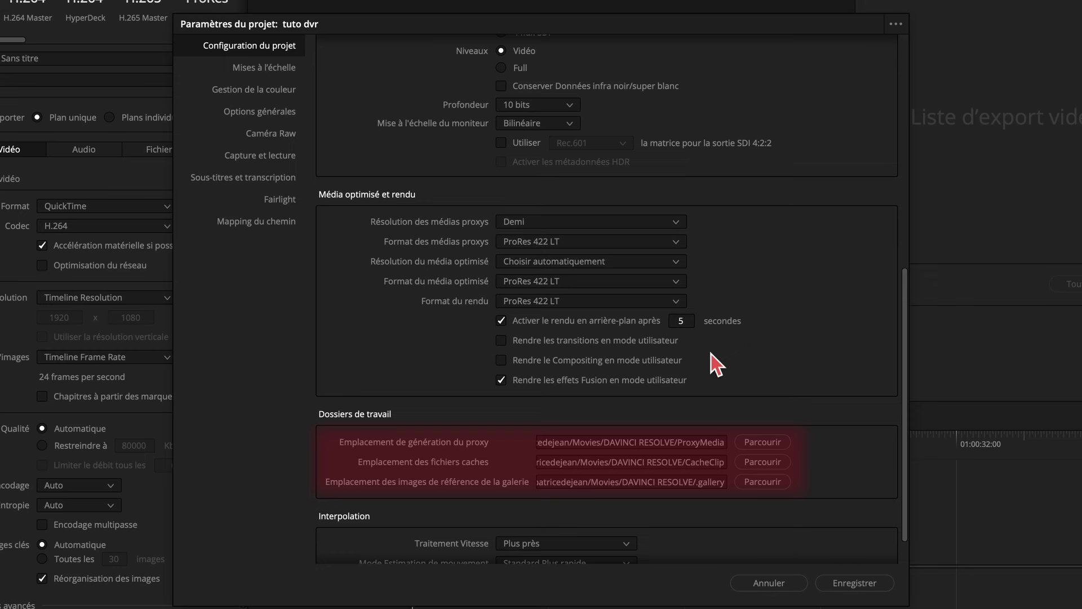
click(273, 72)
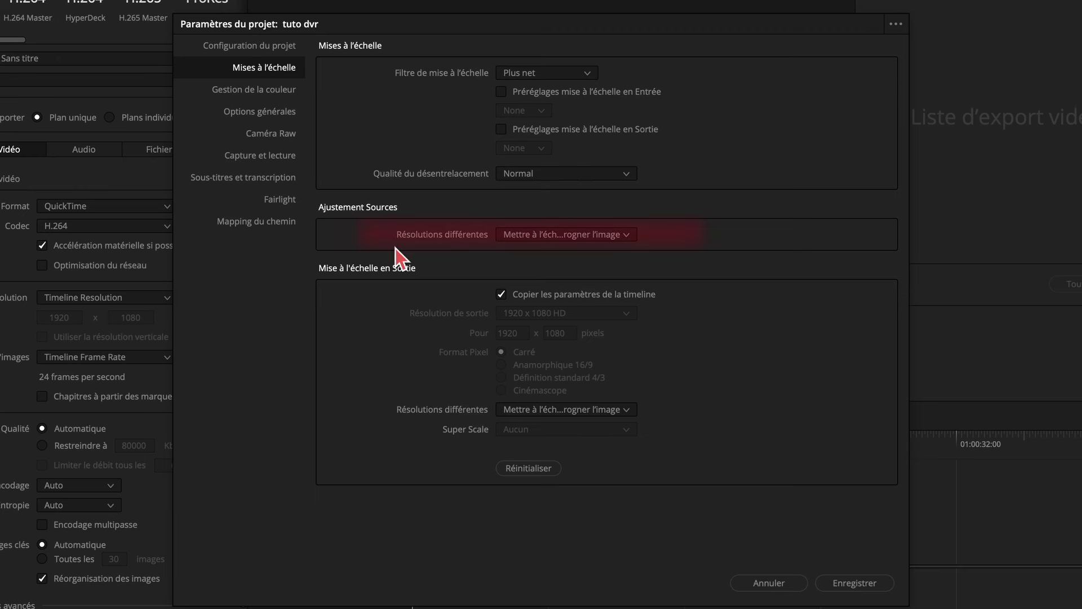
click(628, 237)
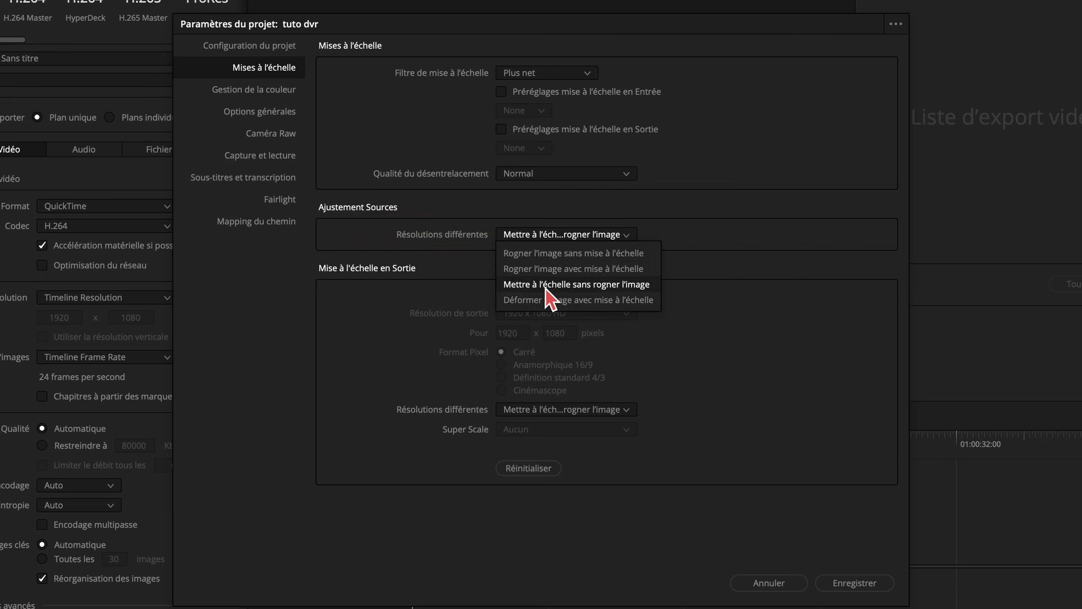
click(669, 282)
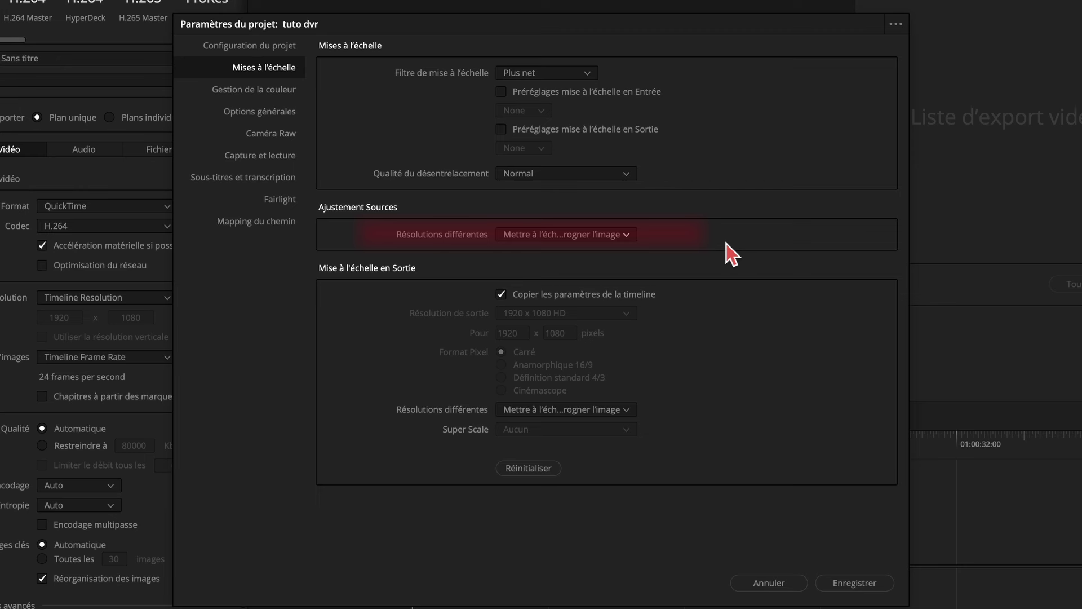
click(630, 237)
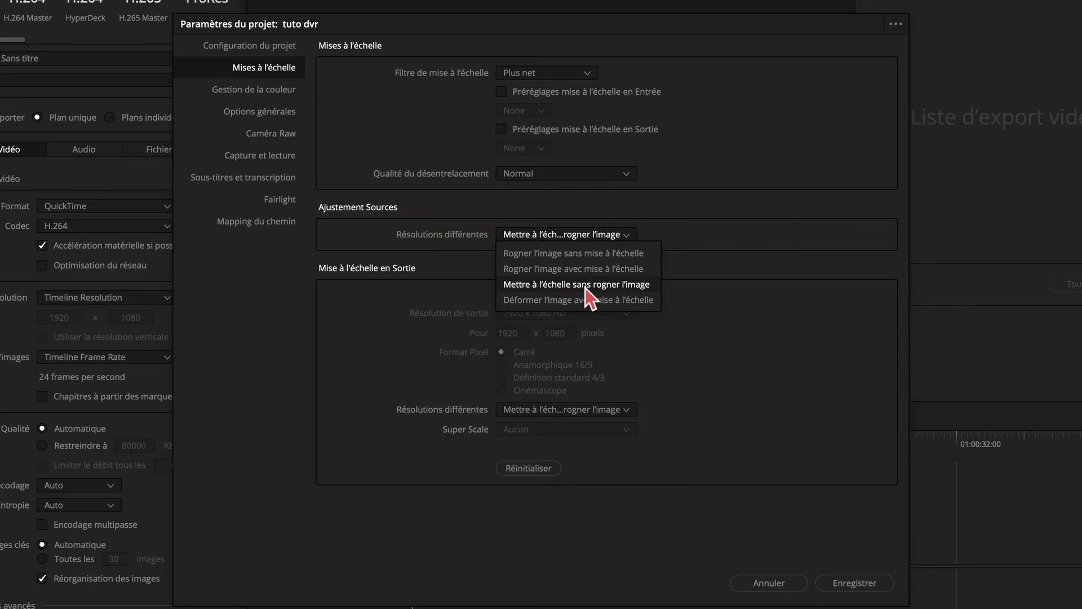
click(764, 244)
- Set the destination colour space (Espace colorimétrique de destination) to Rec.709-A in the colour management settings
click(279, 93)
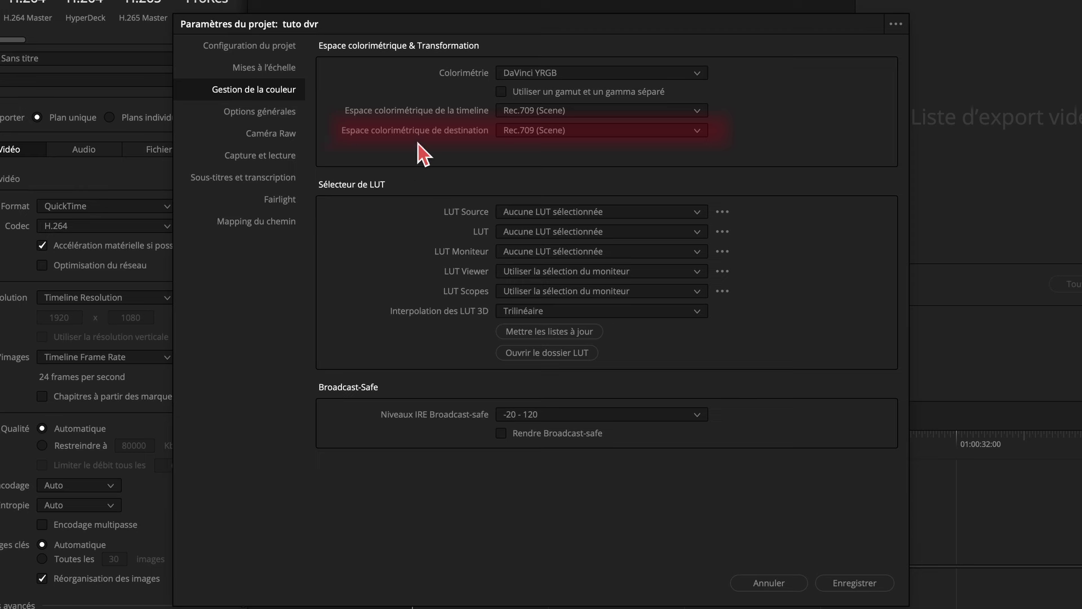
click(698, 133)
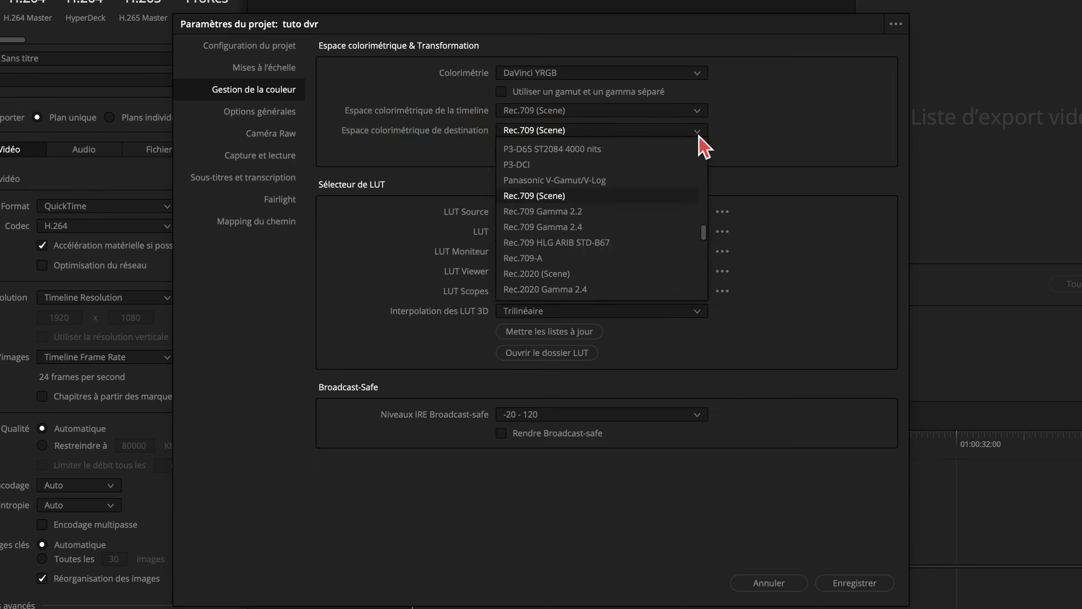
click(547, 259)
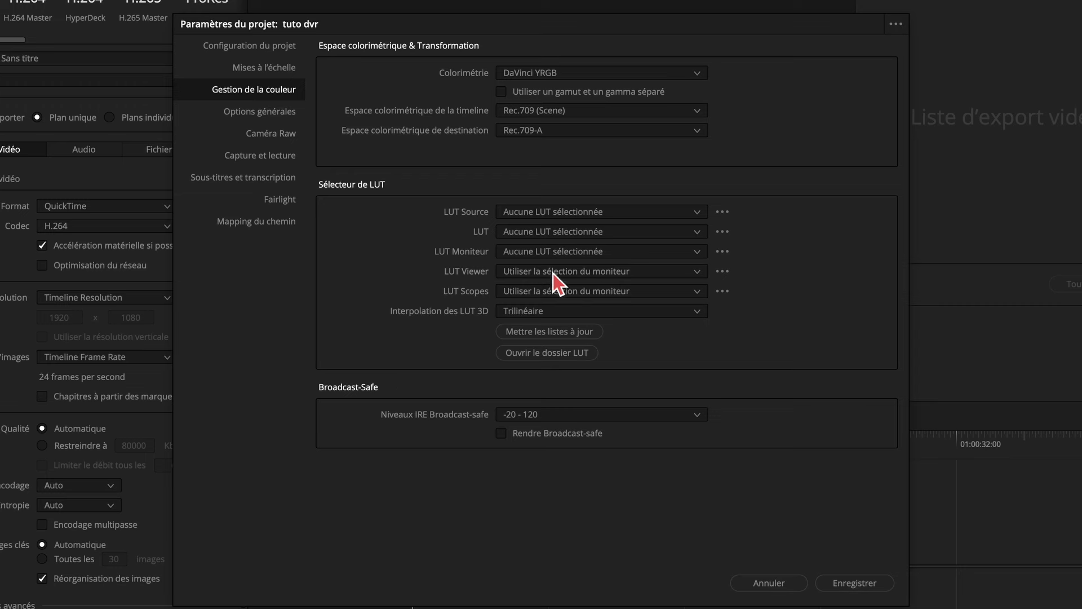
- Look through the Options générales, Caméra Raw, Capture et lecture, Sous-titres et transcription, Fairlight and Mapping du chemin settings, and save the project settings
click(275, 113)
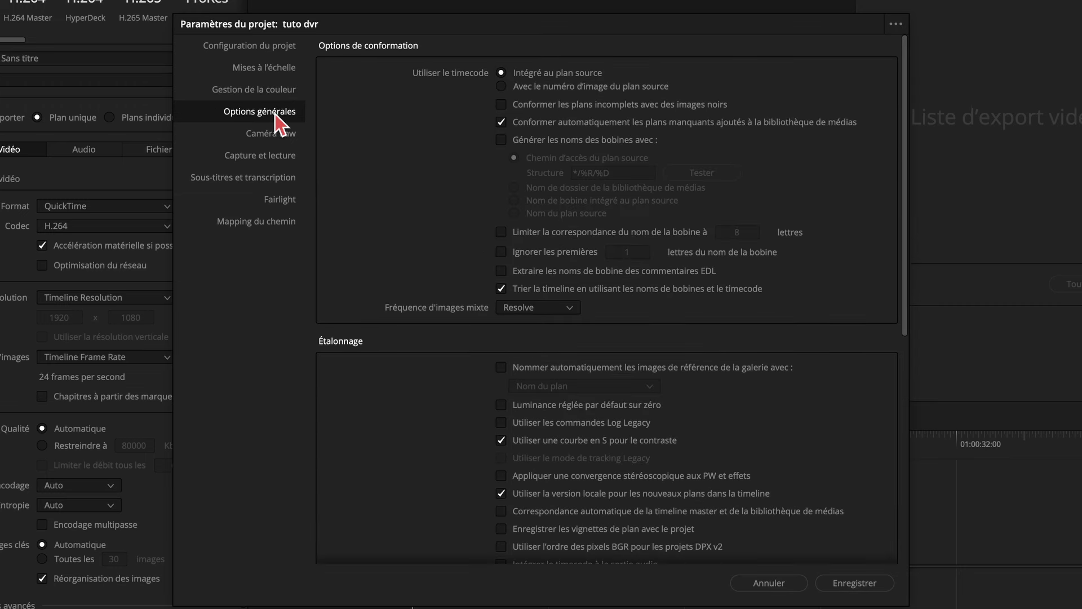
click(276, 138)
click(273, 160)
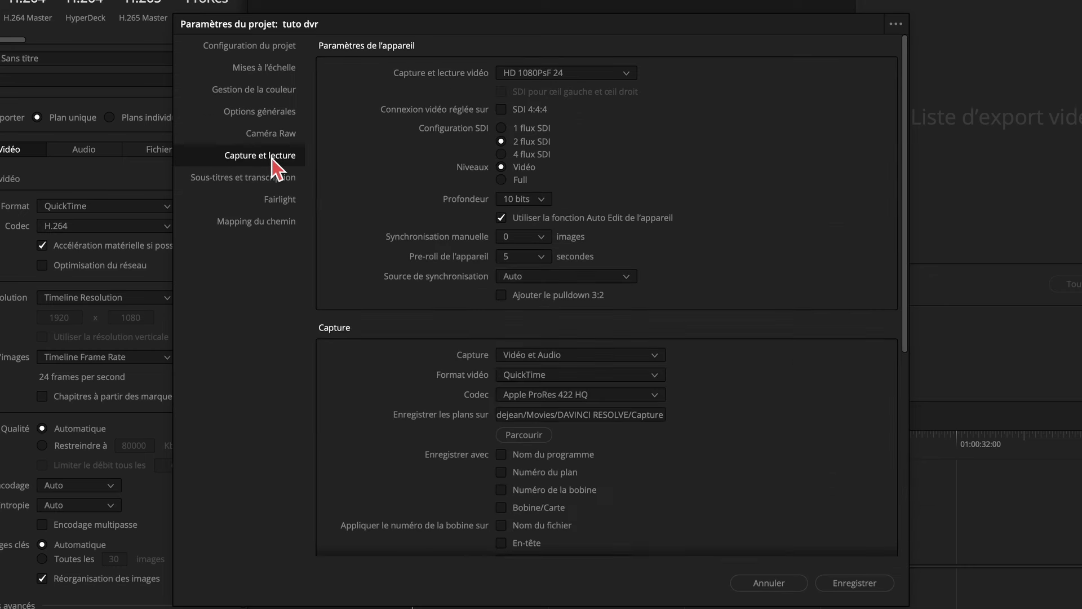
click(277, 182)
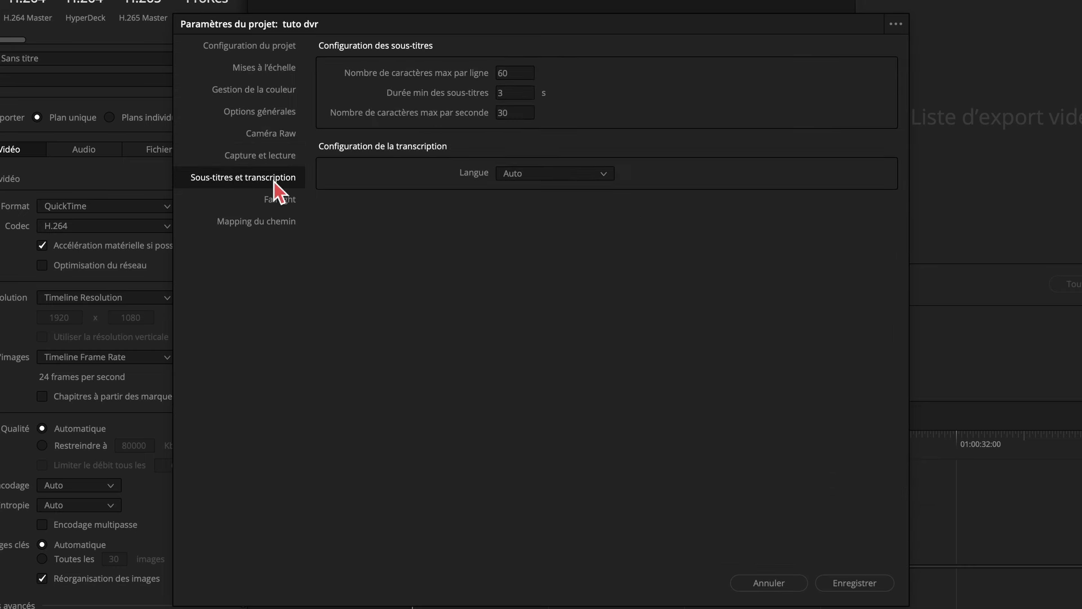
click(273, 206)
click(274, 224)
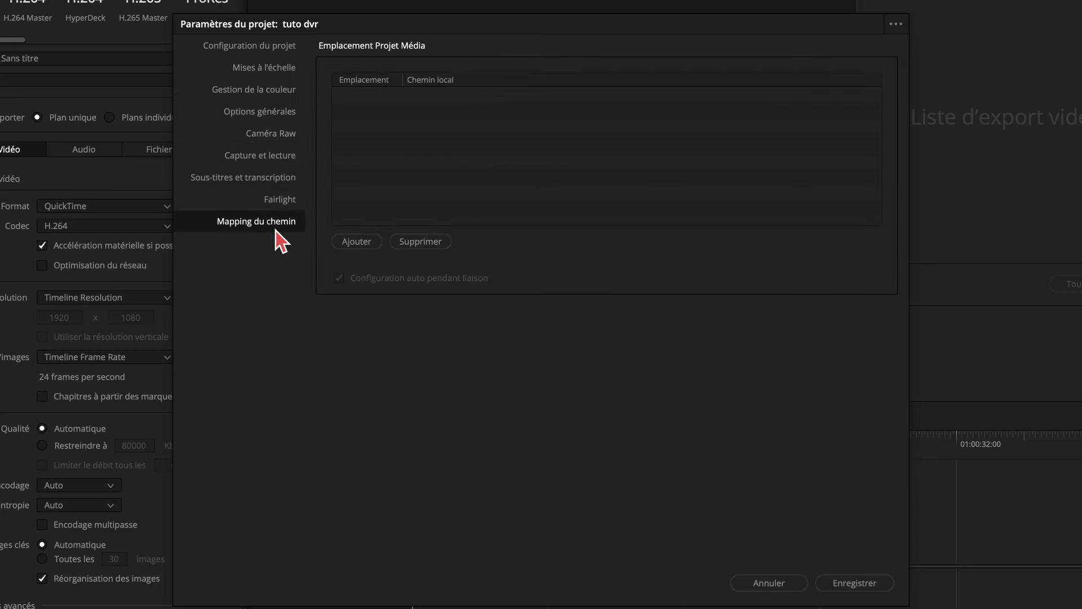
click(856, 587)
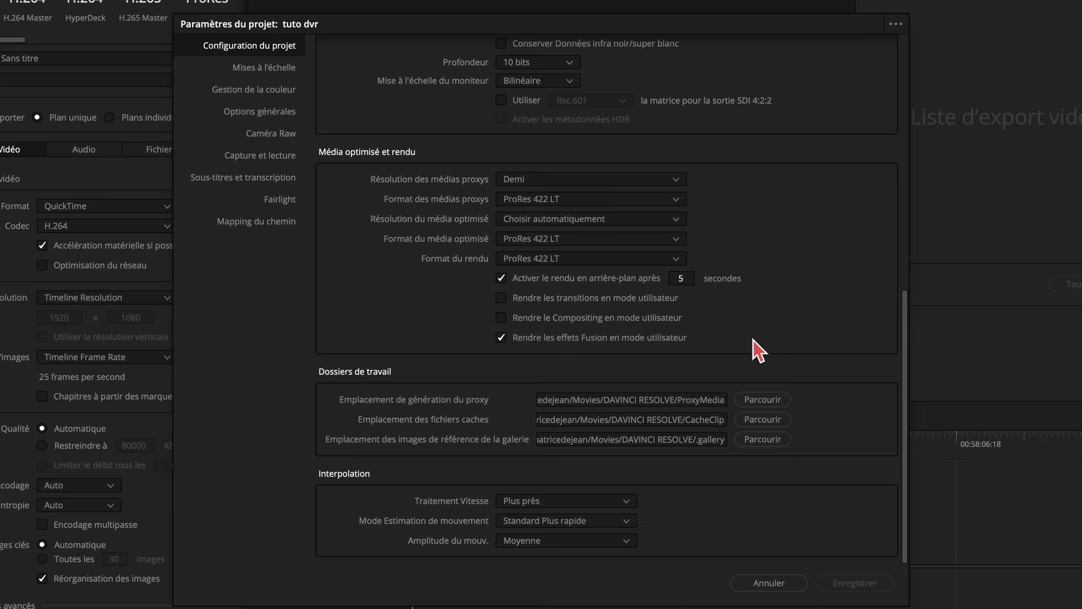
- Save the current project settings as a preset named "25p"
click(896, 25)
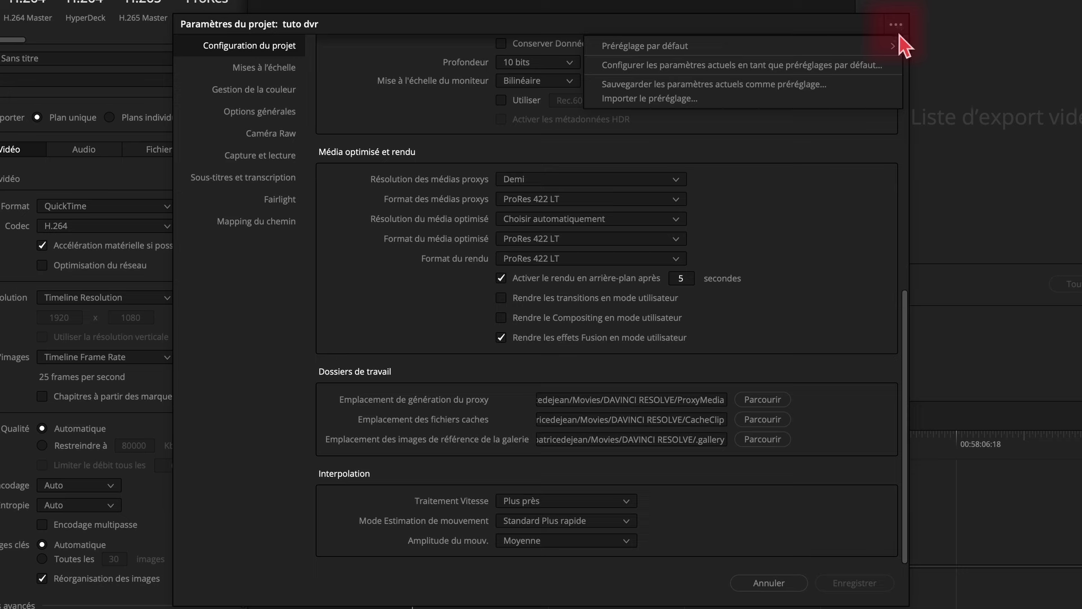
click(764, 91)
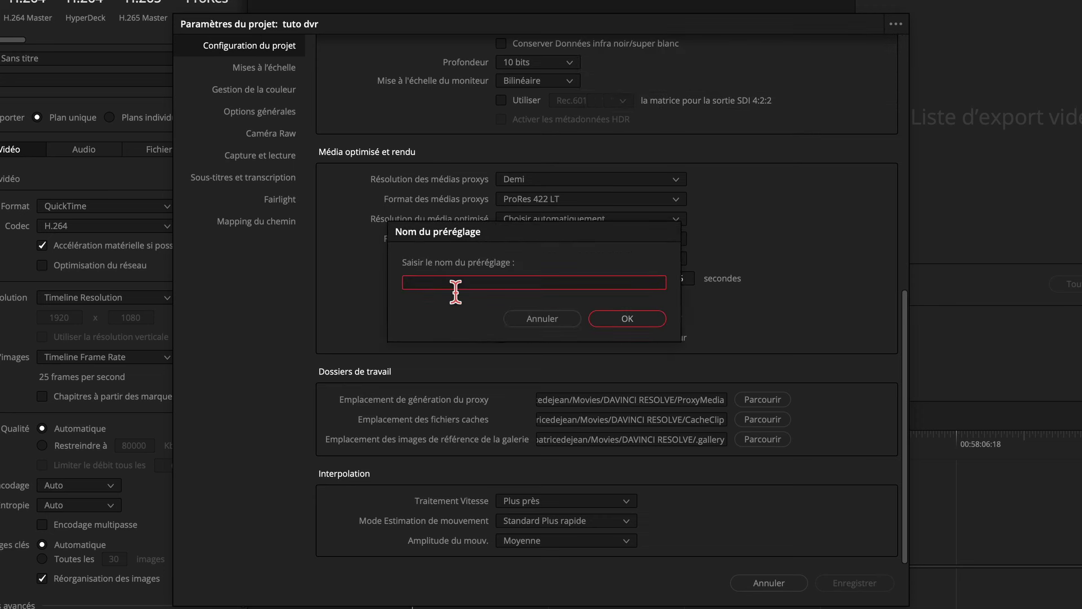
text(25p)
click(637, 320)
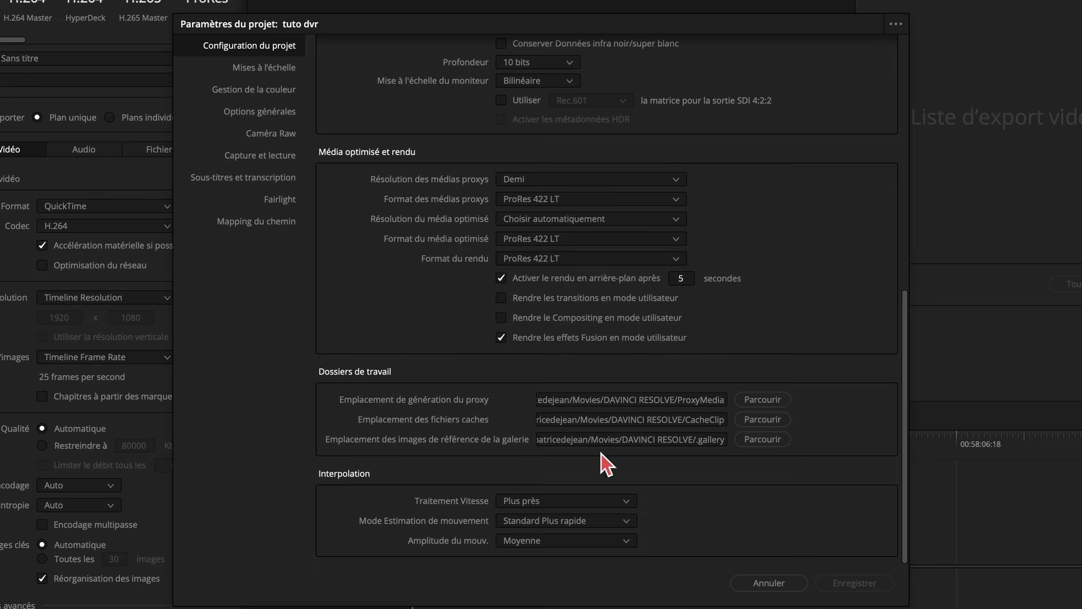
- Check which actions, such as loading or updating, are offered for the 25p preset
click(896, 24)
mouse_move(607, 61)
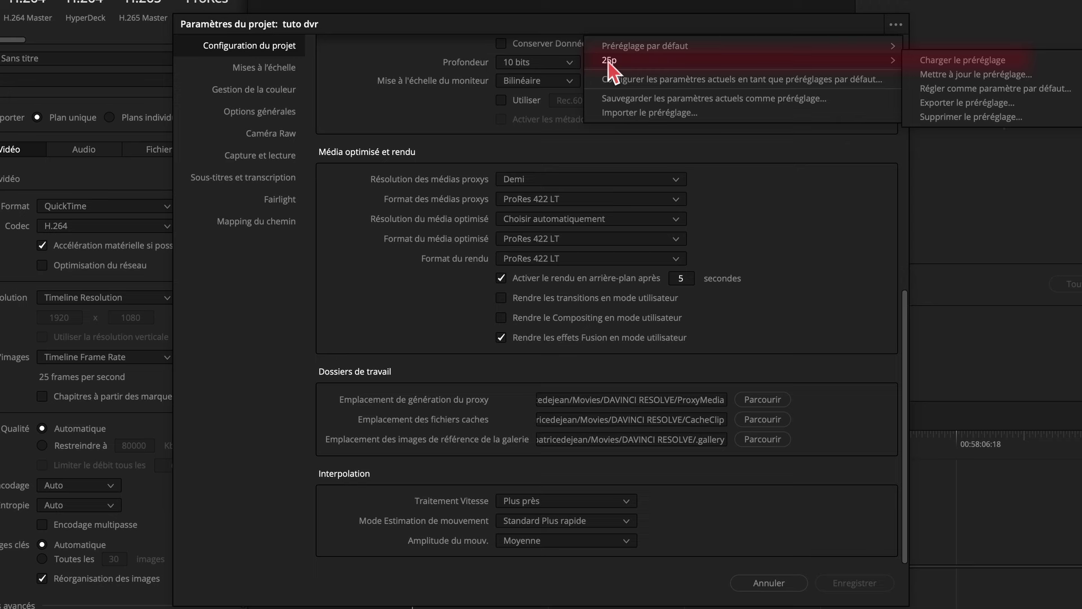
click(833, 31)
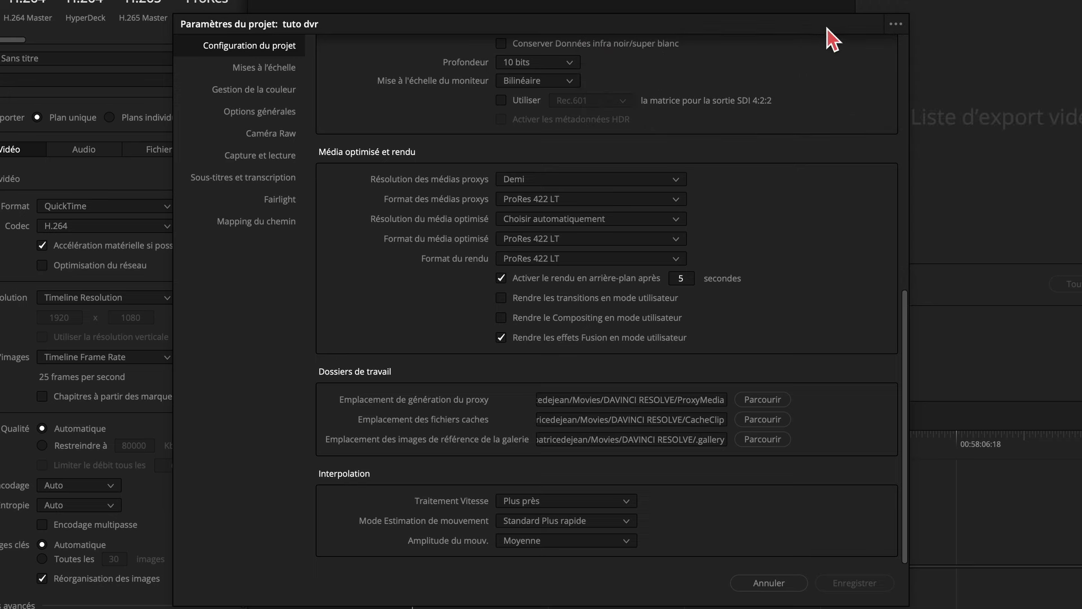
- Close the project settings without saving changes and switch to the Média page
click(777, 588)
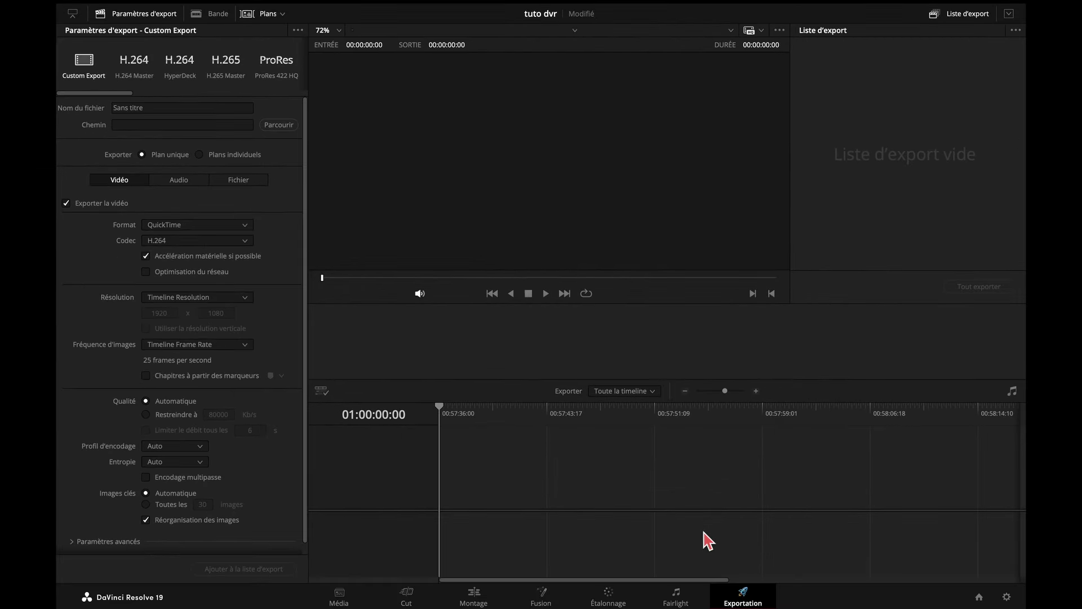
click(339, 600)
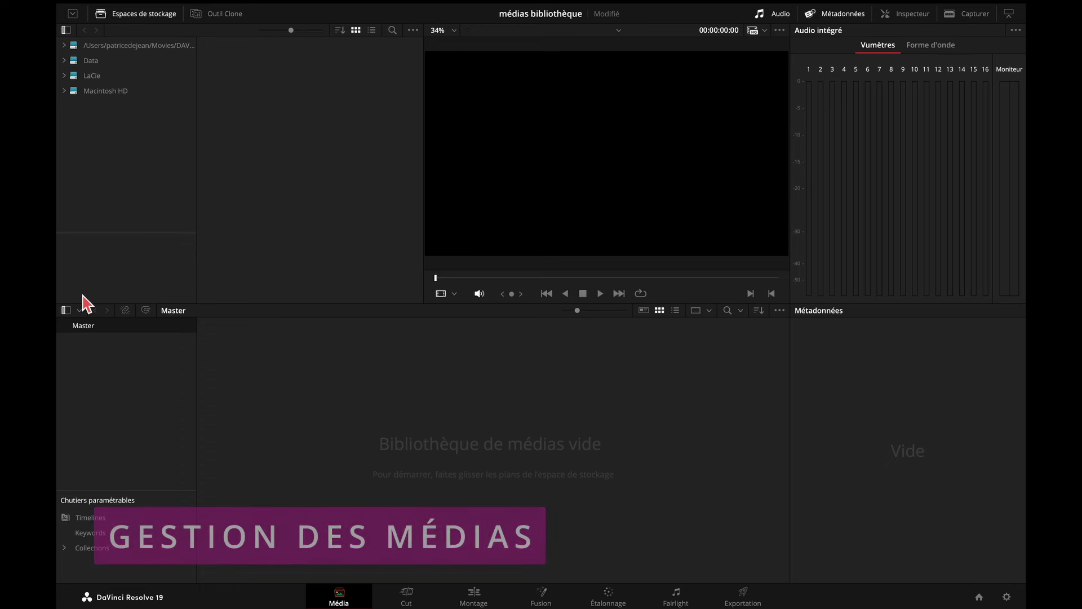
mouse_move(417, 21)
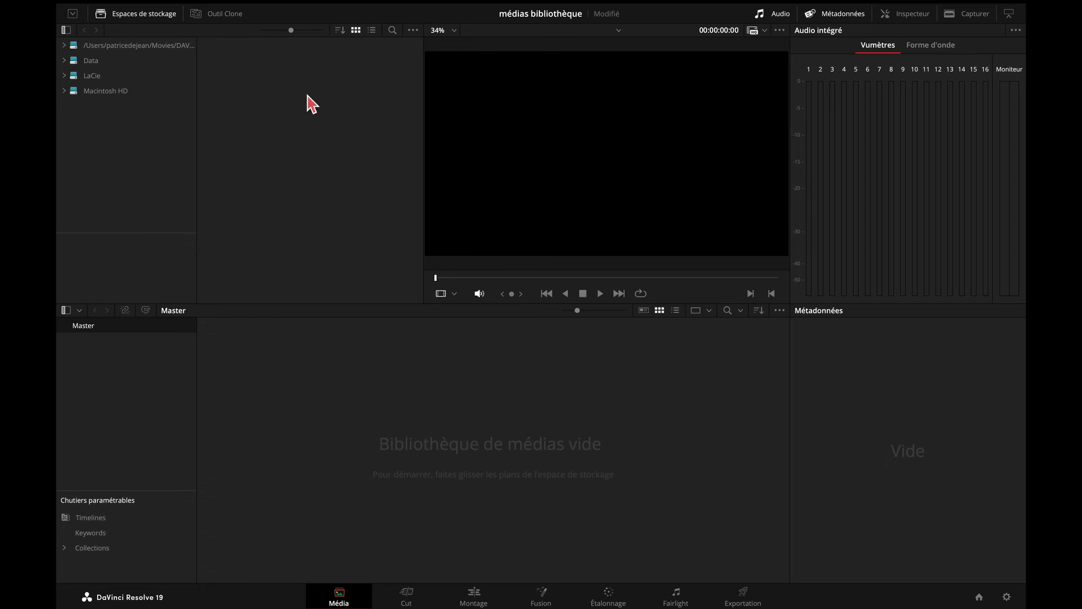
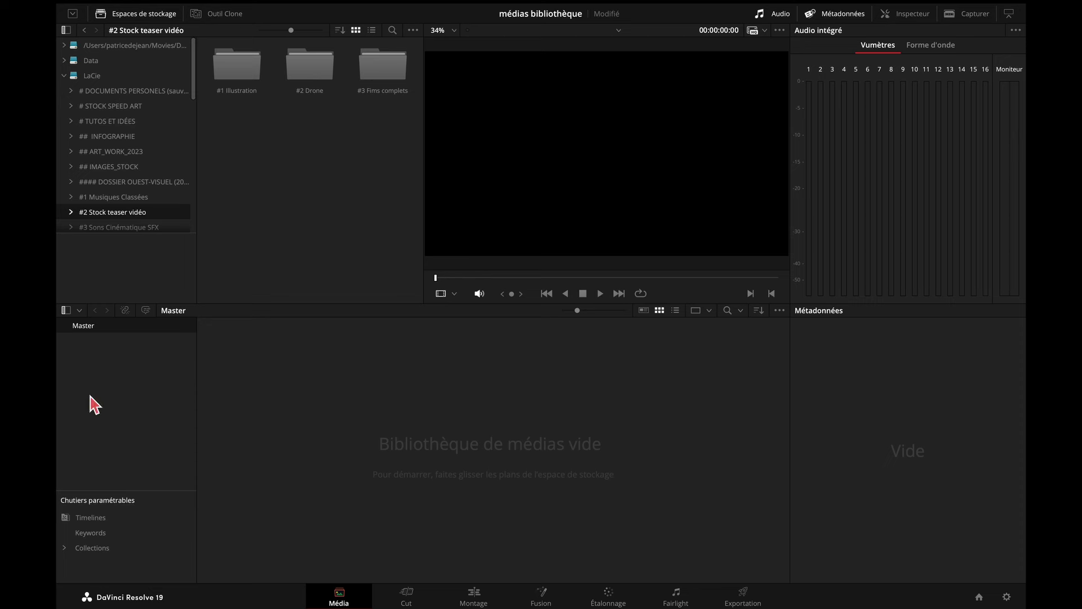
- Import Teaser plans_10.mov and Teaser plans_12.mov from the #1 Illustration folder into the Master bin, without changing the project frame rate
click(235, 68)
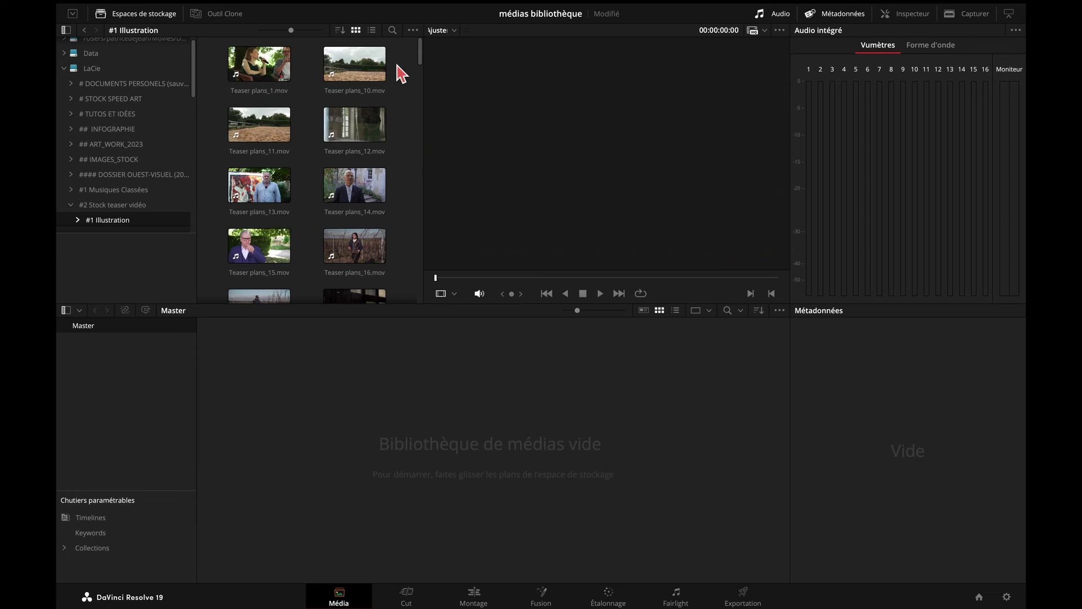
drag(367, 61, 336, 138)
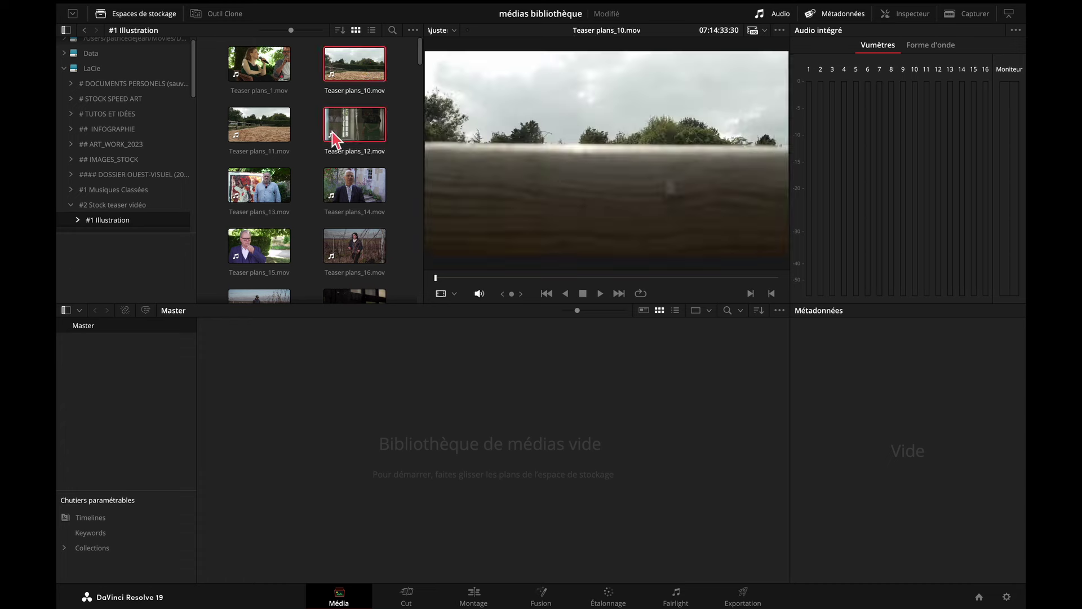
drag(365, 70, 309, 414)
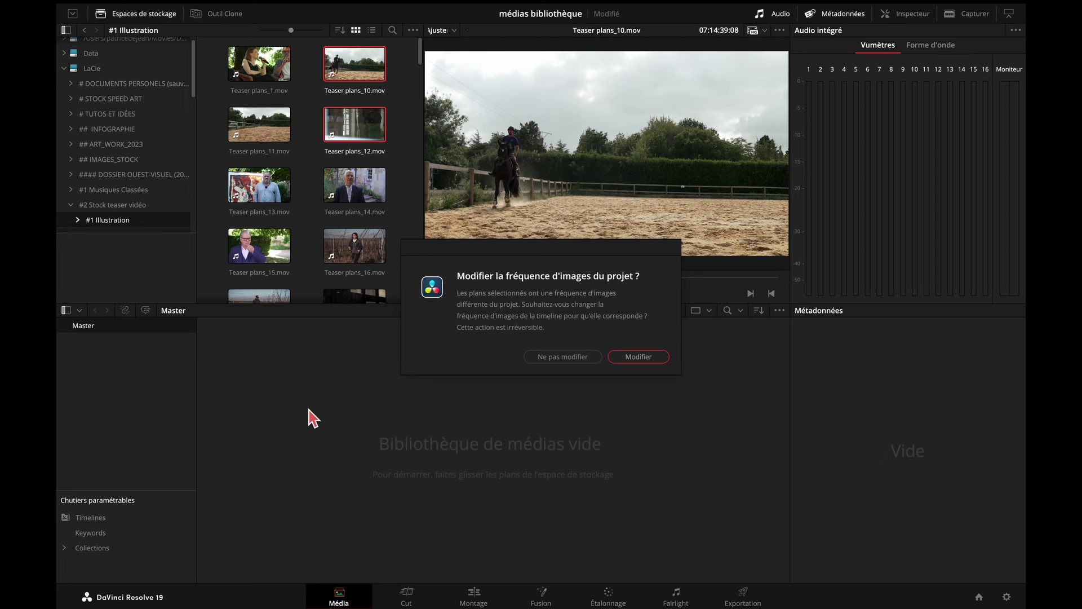
click(575, 361)
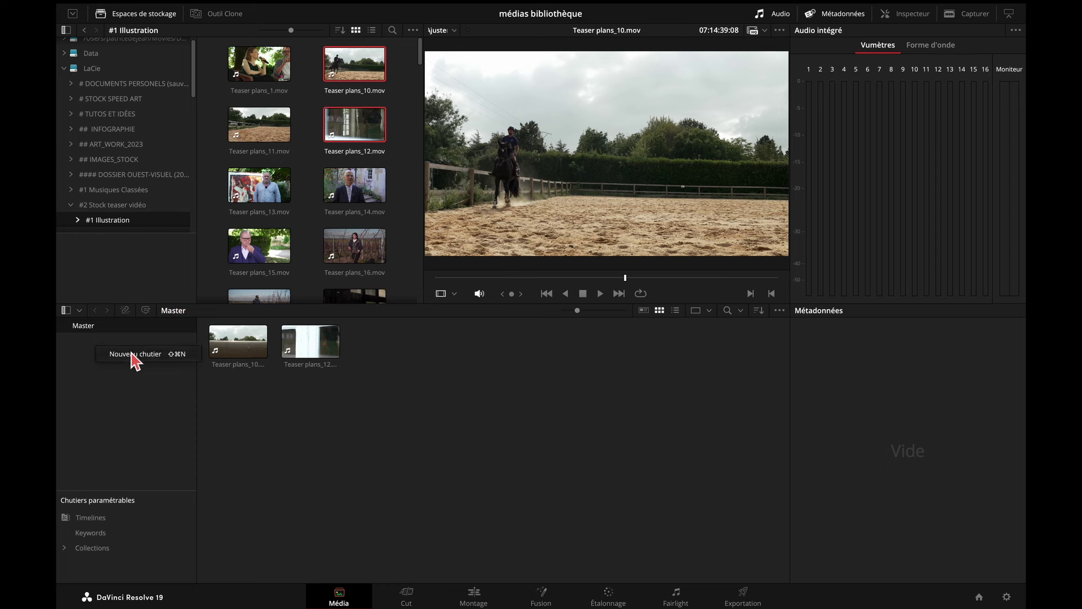
- Create a bin named "illustration" under Master
click(126, 354)
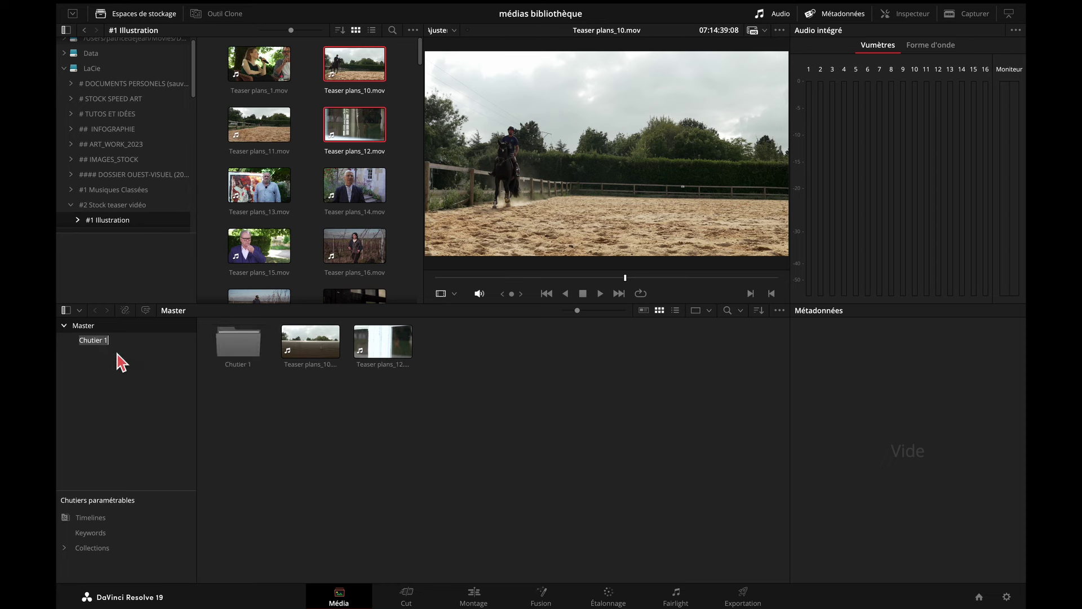
text(illustration)
click(117, 355)
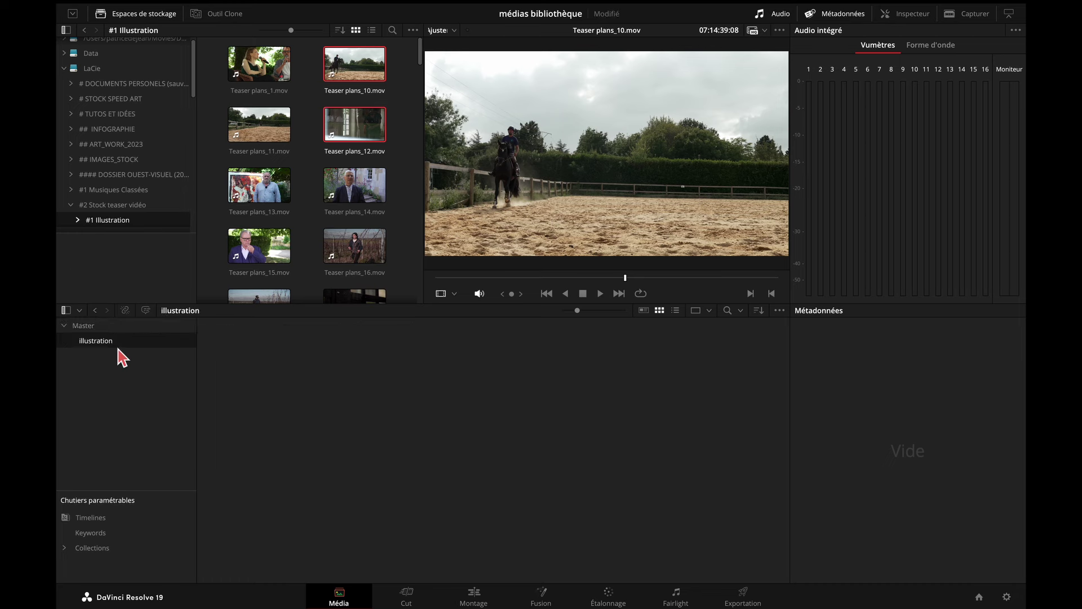
- Move the two Teaser plans clips from Master into the illustration bin and open that bin
click(84, 327)
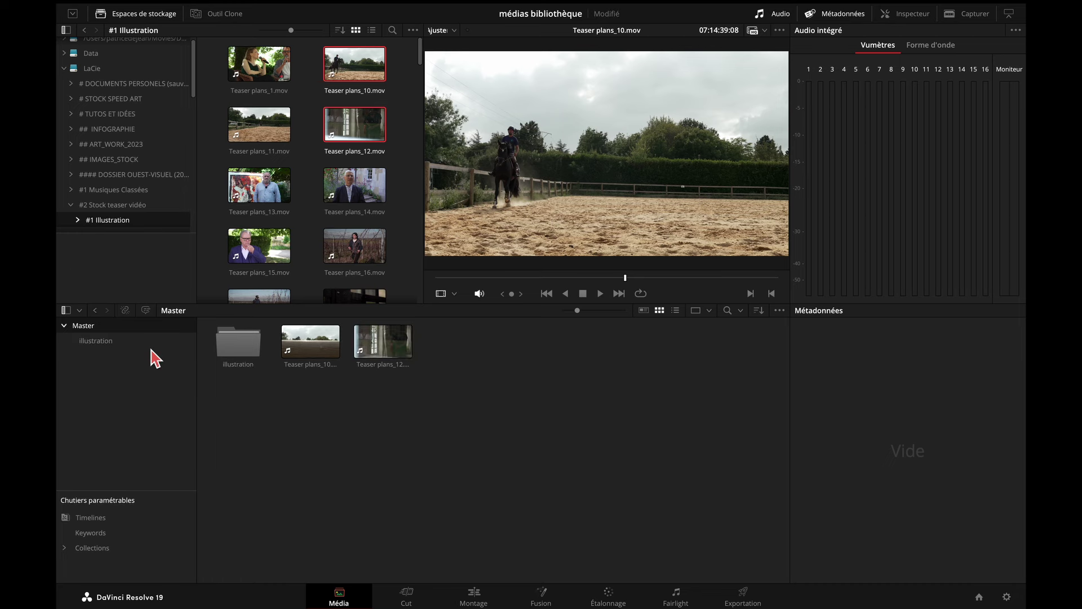
click(110, 343)
click(111, 331)
drag(453, 353, 242, 359)
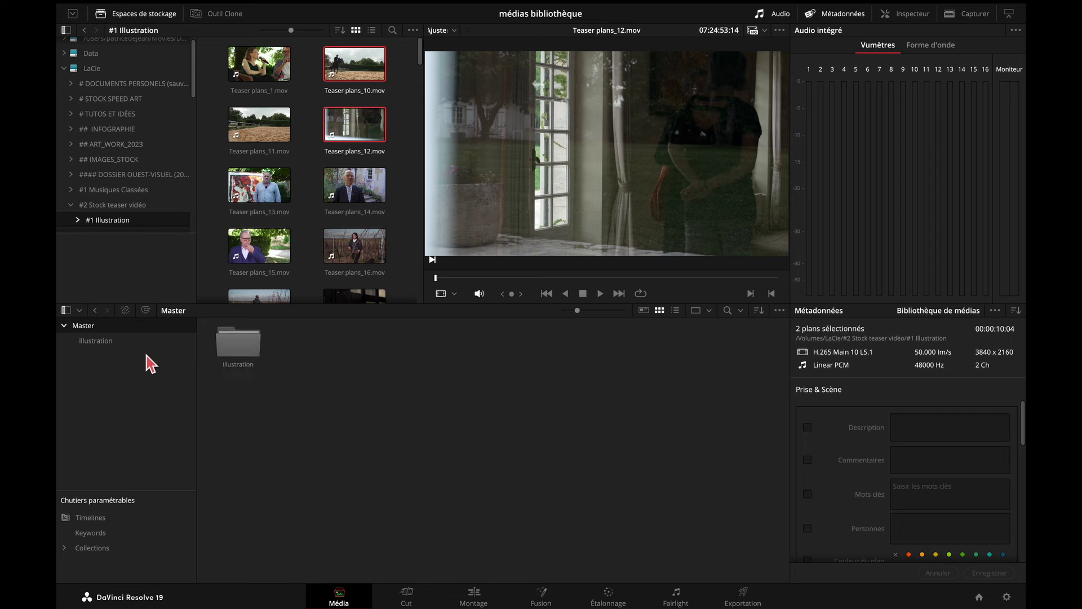
click(100, 342)
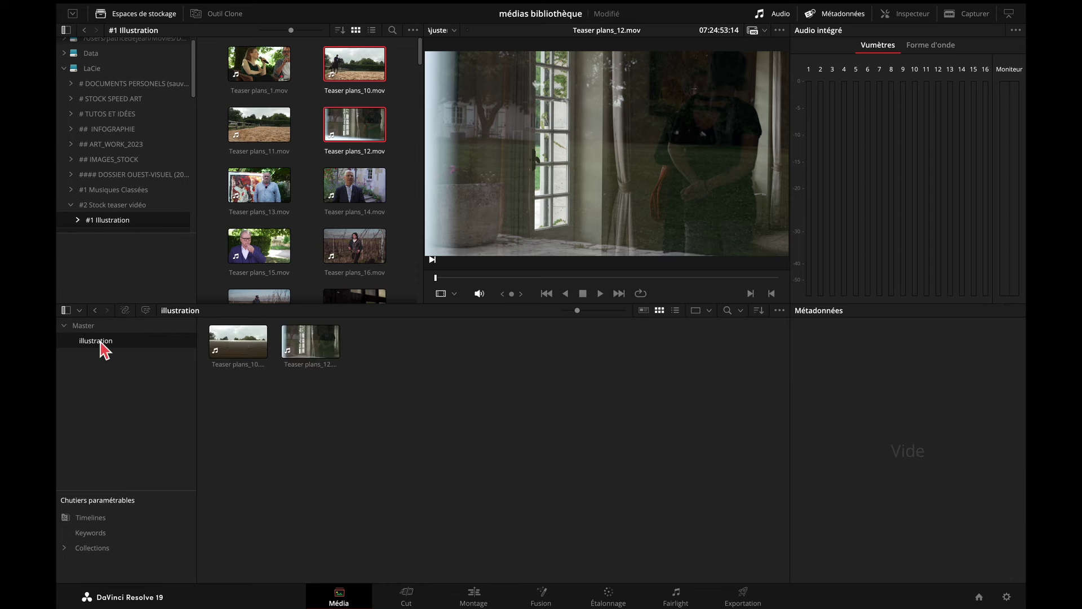
- Return to the #2 Stock teaser vidéo folder and delete the illustration bin from the media pool
click(130, 204)
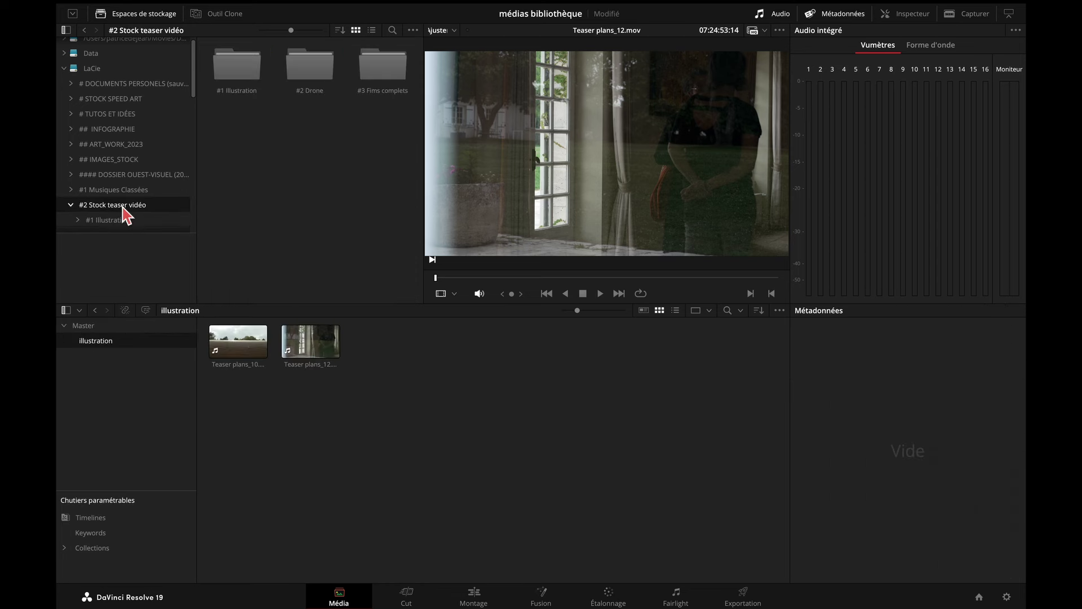
right_click(107, 342)
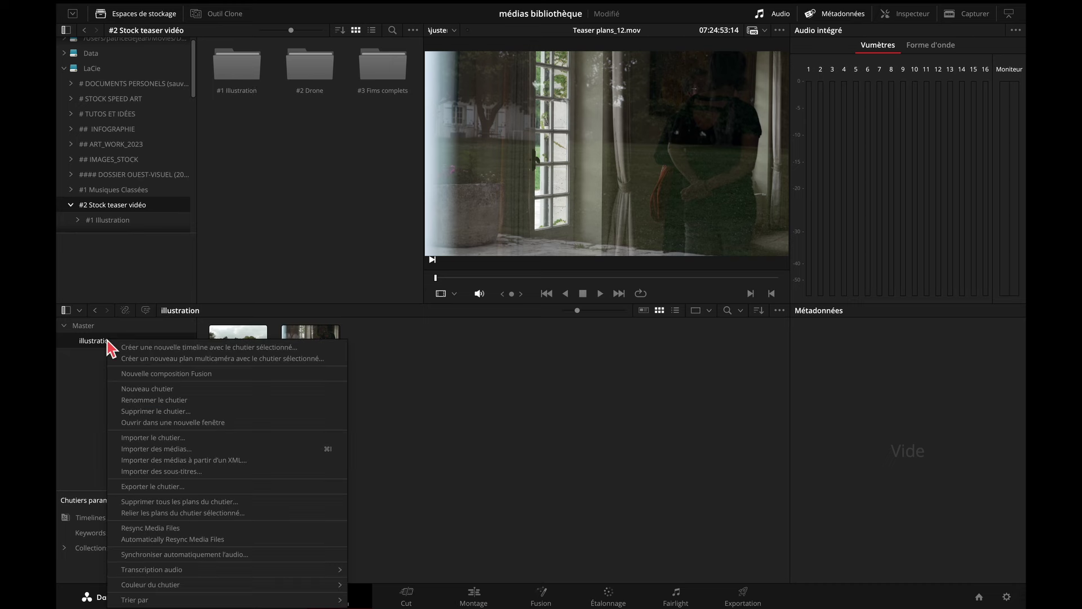
click(184, 414)
- Import the whole #1 Illustration folder into the media pool as a bin, without changing the project frame rate
click(246, 84)
drag(248, 84, 134, 423)
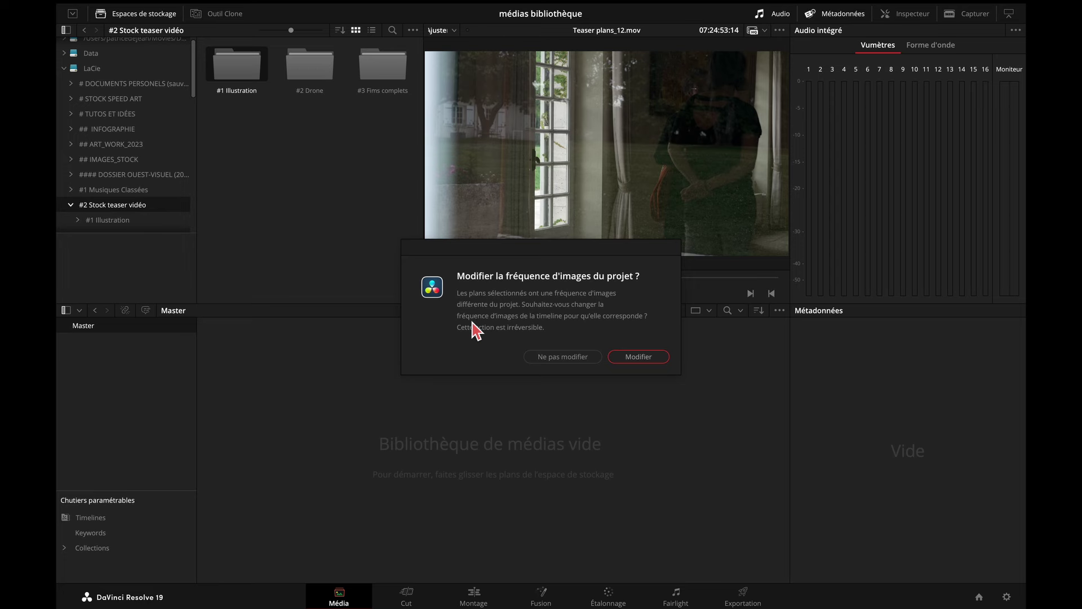
click(544, 356)
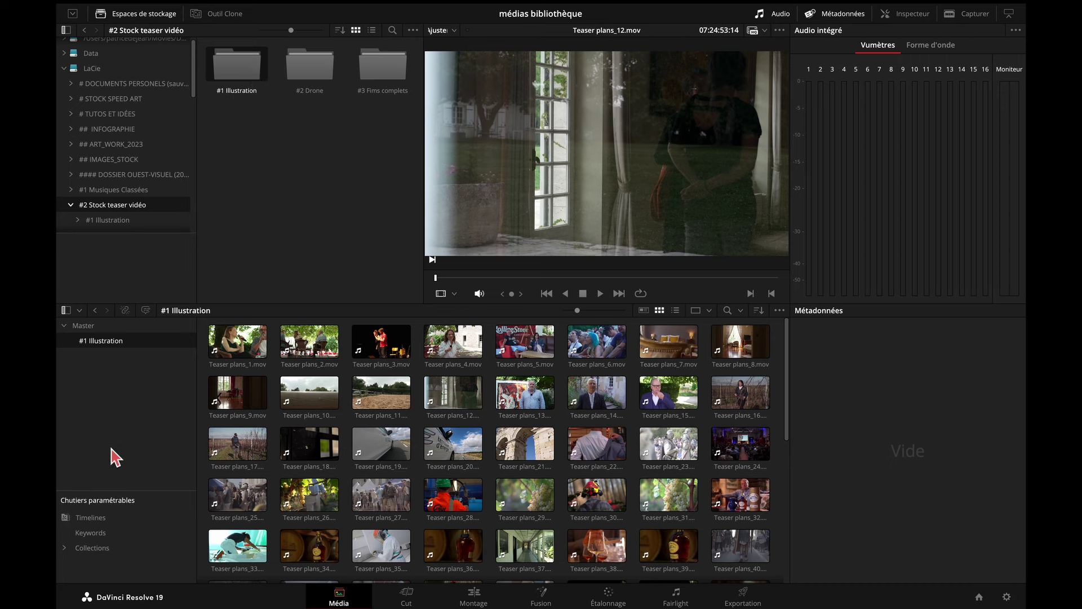
key(super+shift+n)
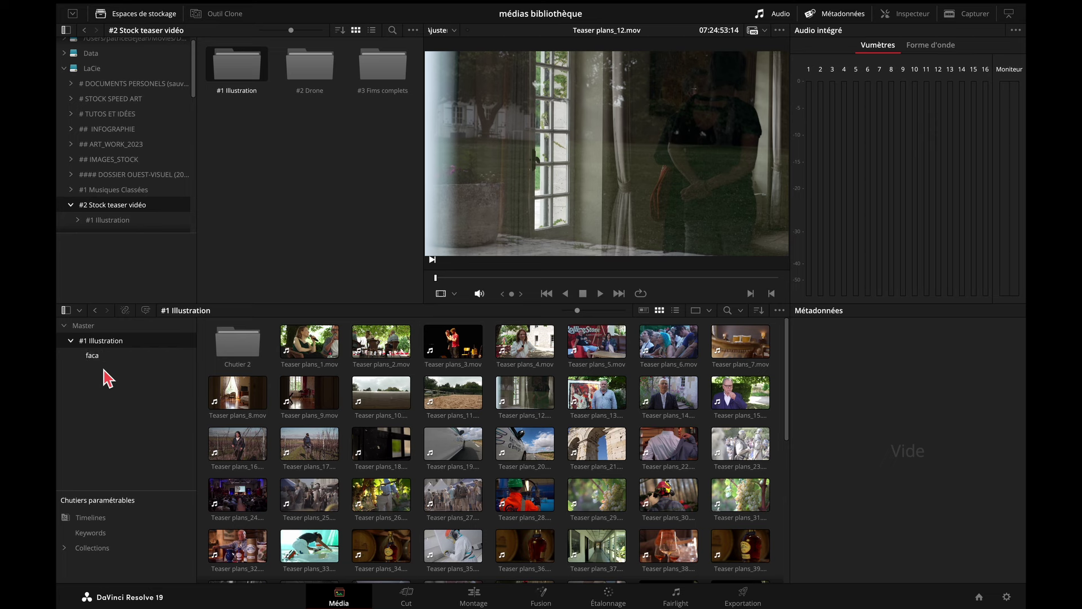
key(Return)
click(98, 362)
right_click(99, 359)
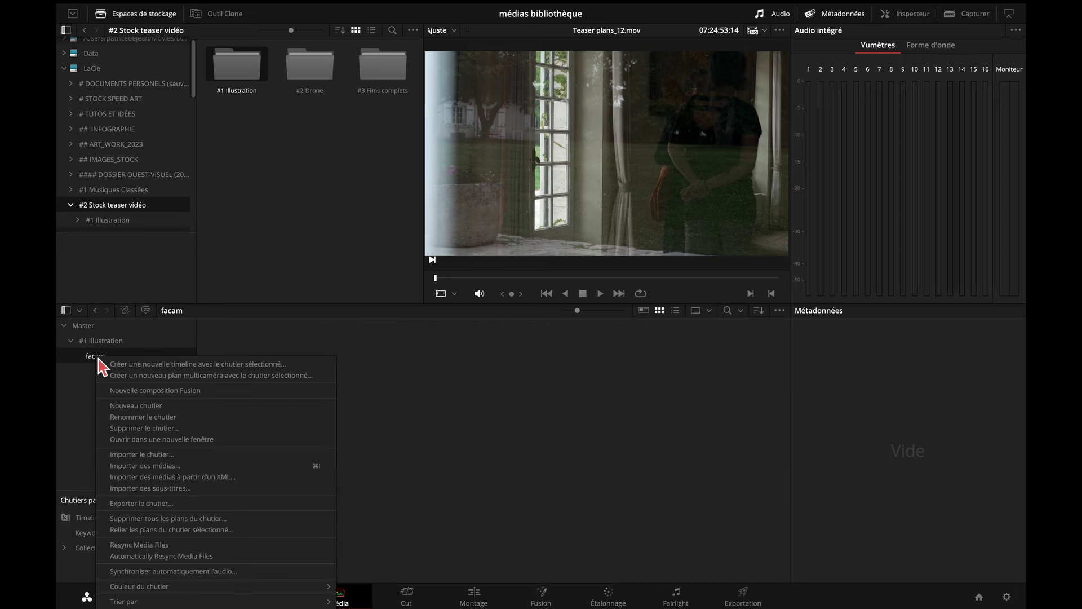
click(157, 430)
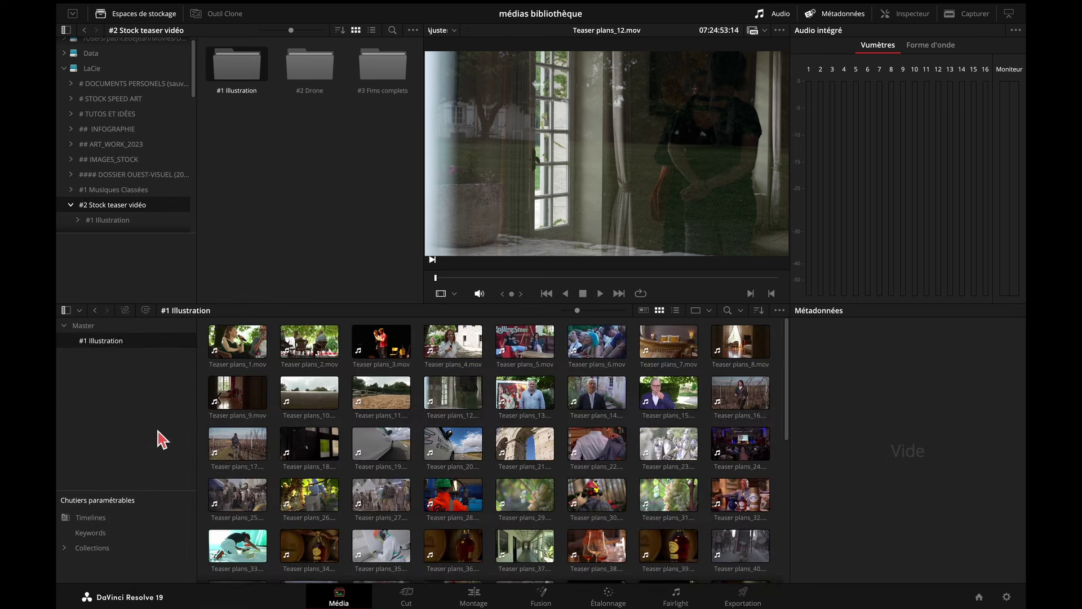
- Create a bin named "sequences" and move it directly under Master, beside #1 Illustration
right_click(110, 381)
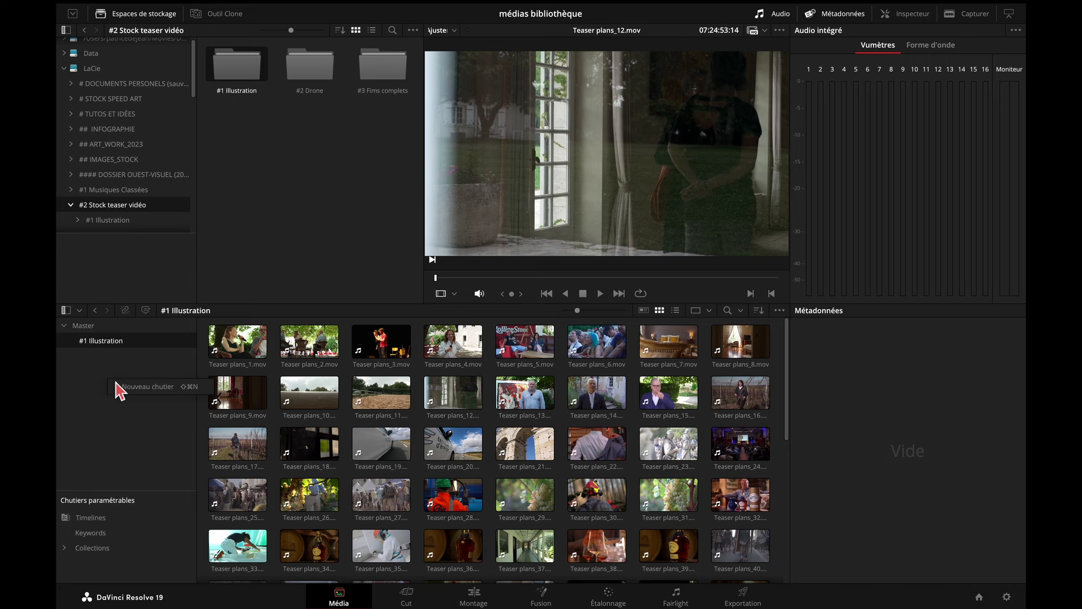
click(151, 391)
key(Return)
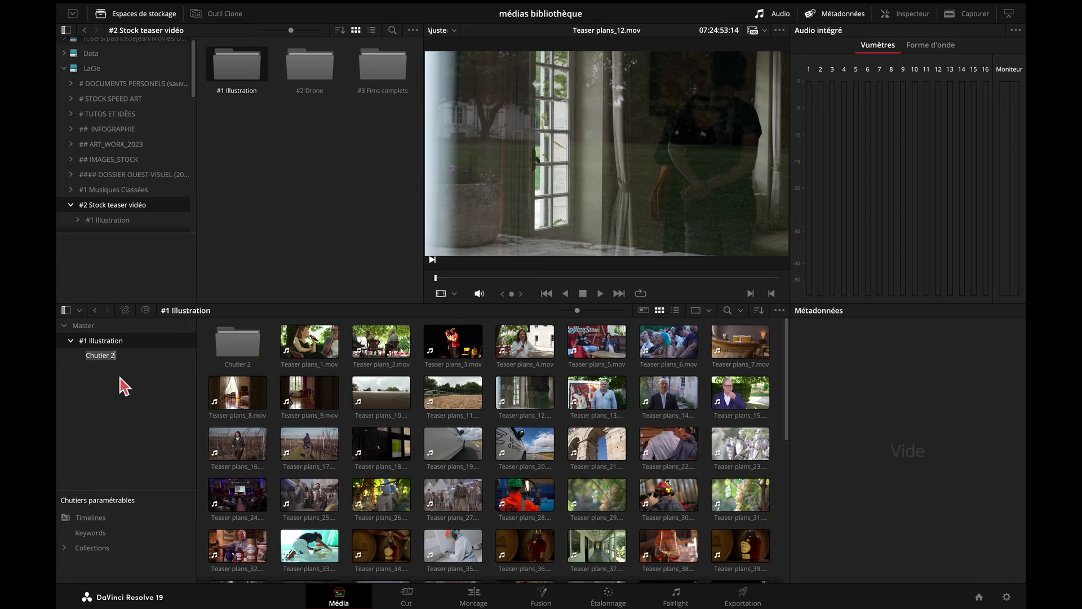
text(sequences)
click(119, 360)
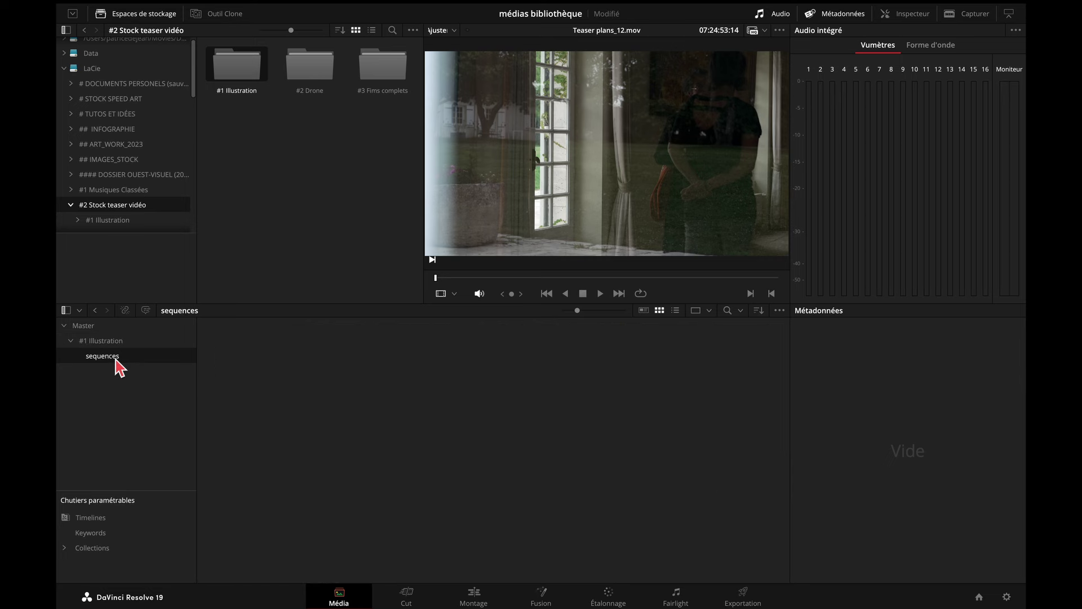
click(105, 341)
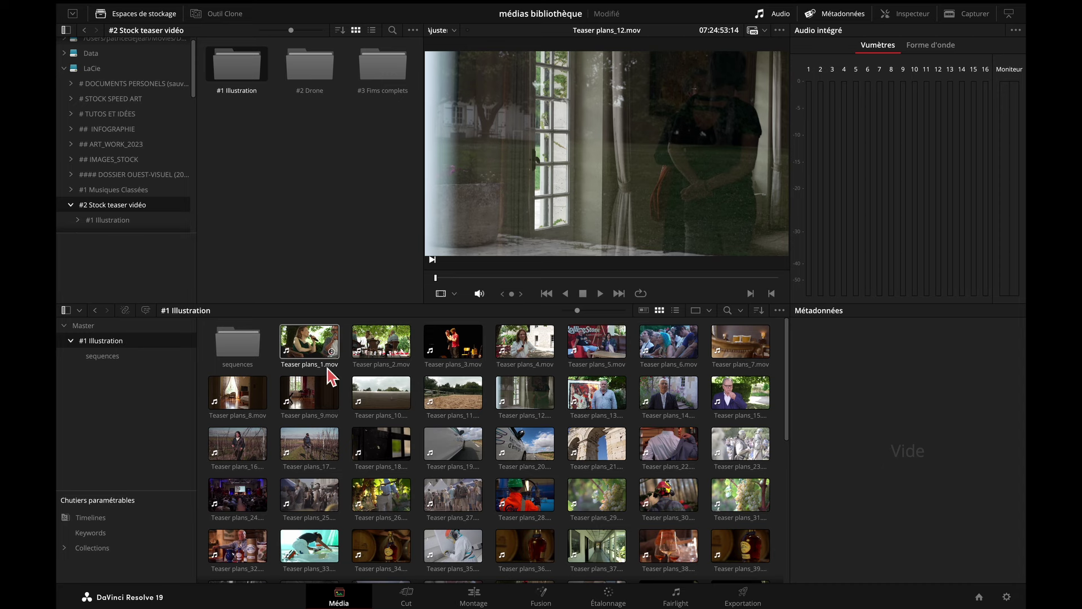
drag(118, 367, 101, 333)
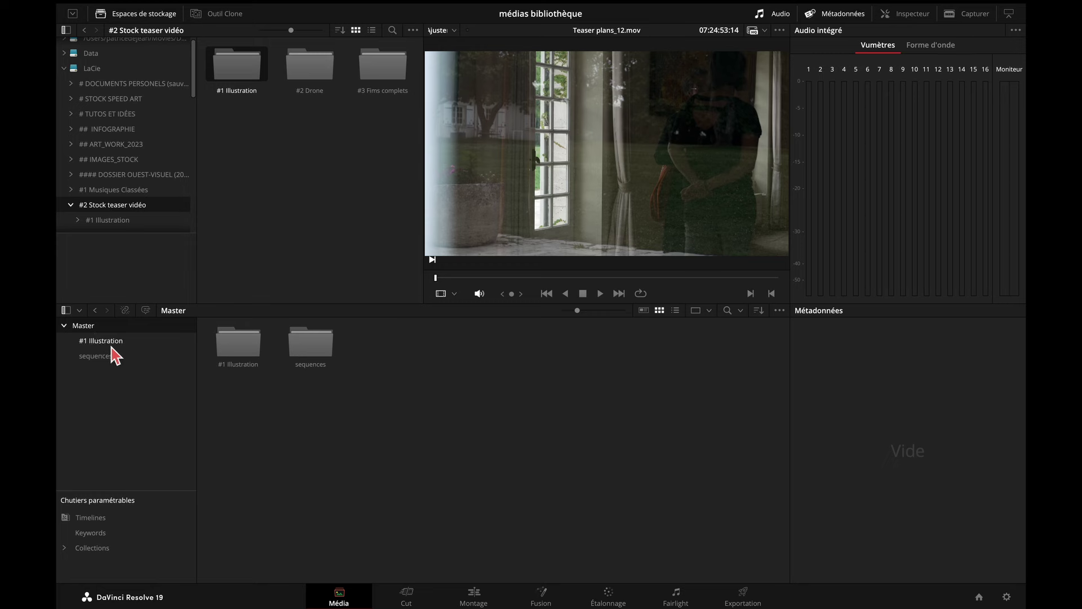
- Select Teaser plans_10.mov in the #1 Illustration bin and show its Prise & Scène metadata
click(114, 342)
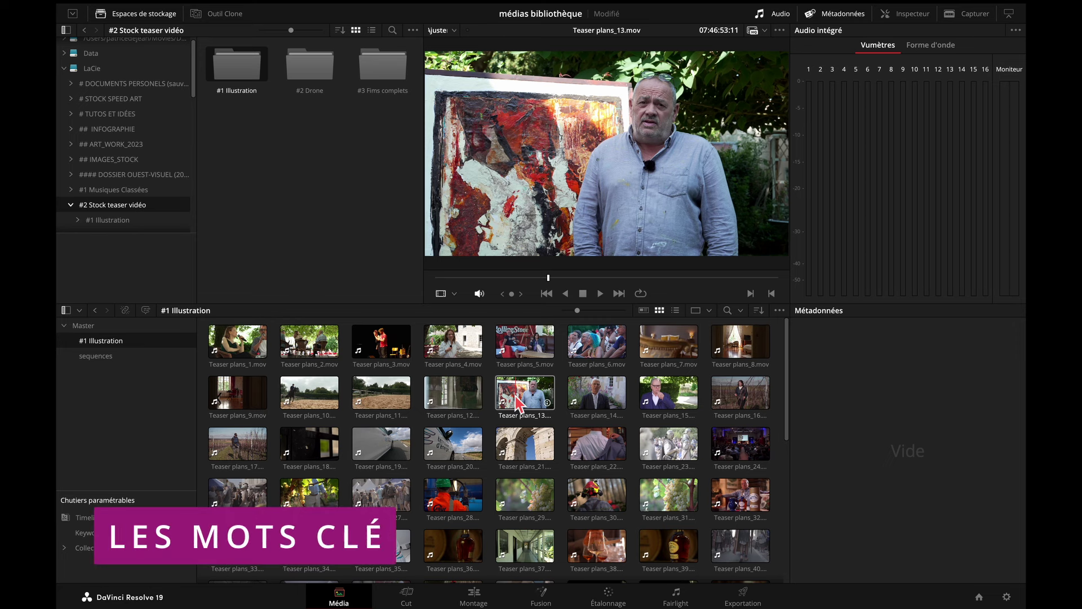
click(311, 398)
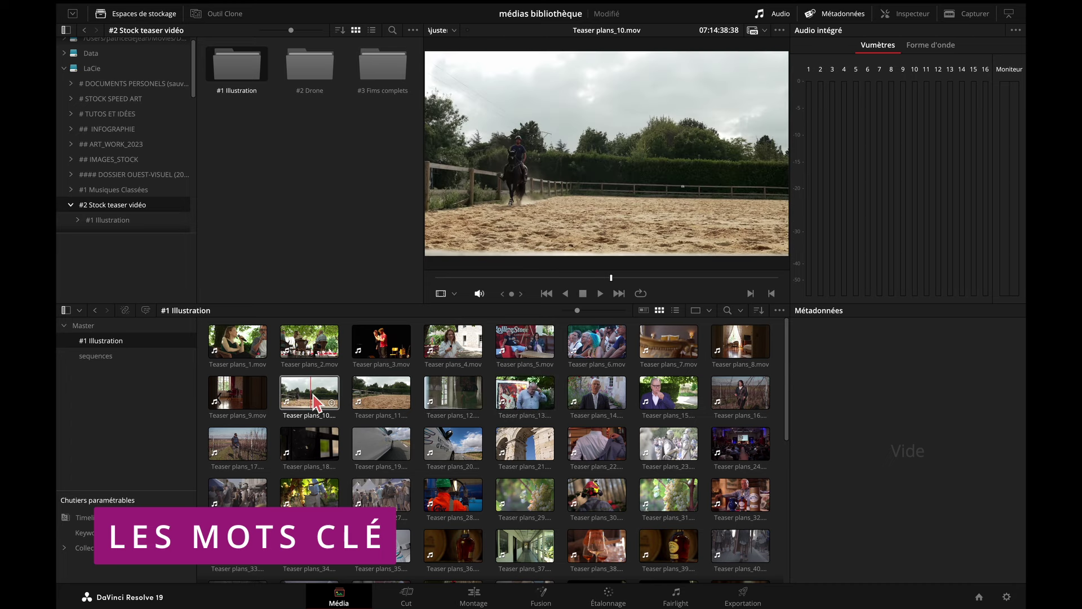
click(314, 403)
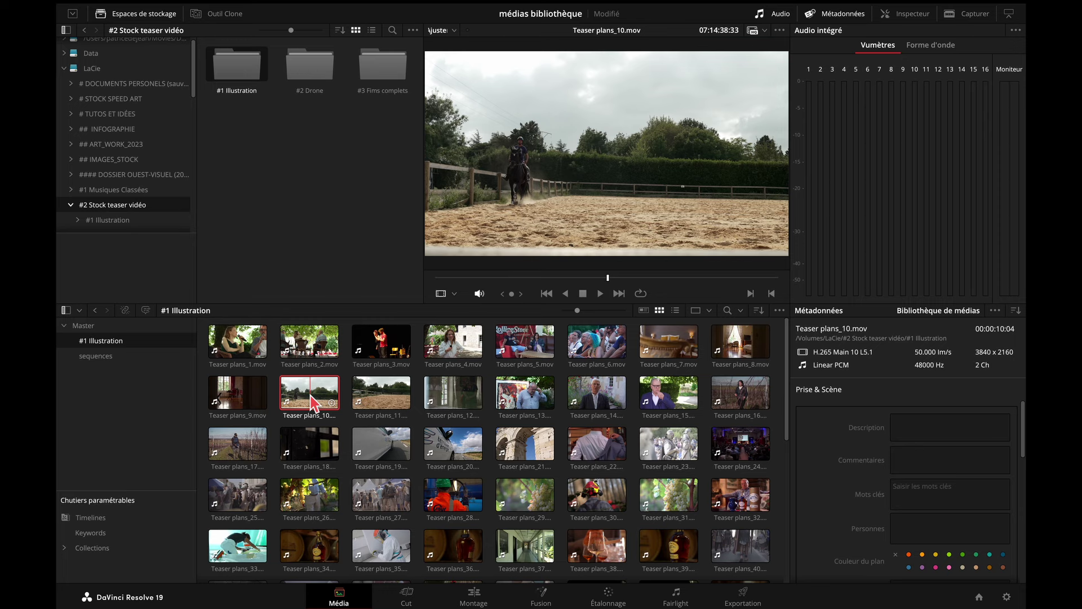
click(839, 23)
click(834, 16)
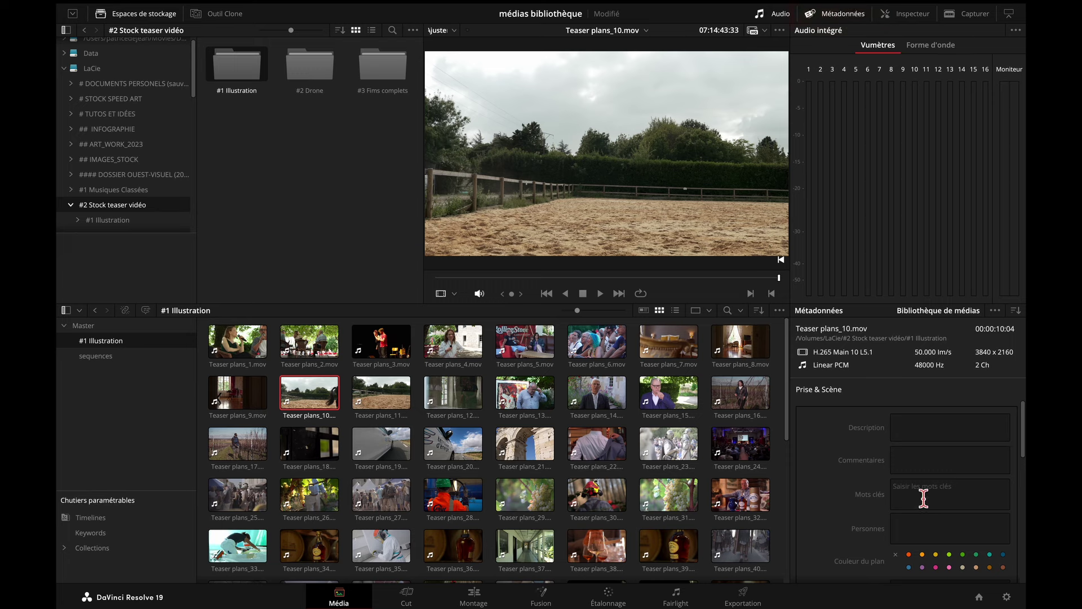
click(1018, 313)
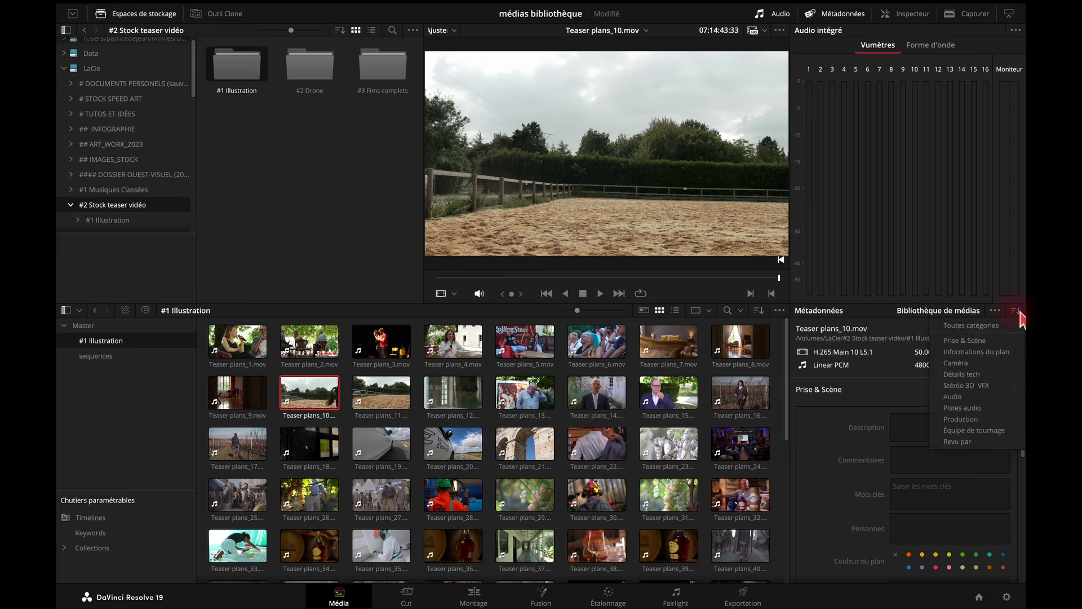
click(984, 341)
- Add the keyword "chevaux" to Teaser plans_10.mov in its Mots clés metadata
click(957, 499)
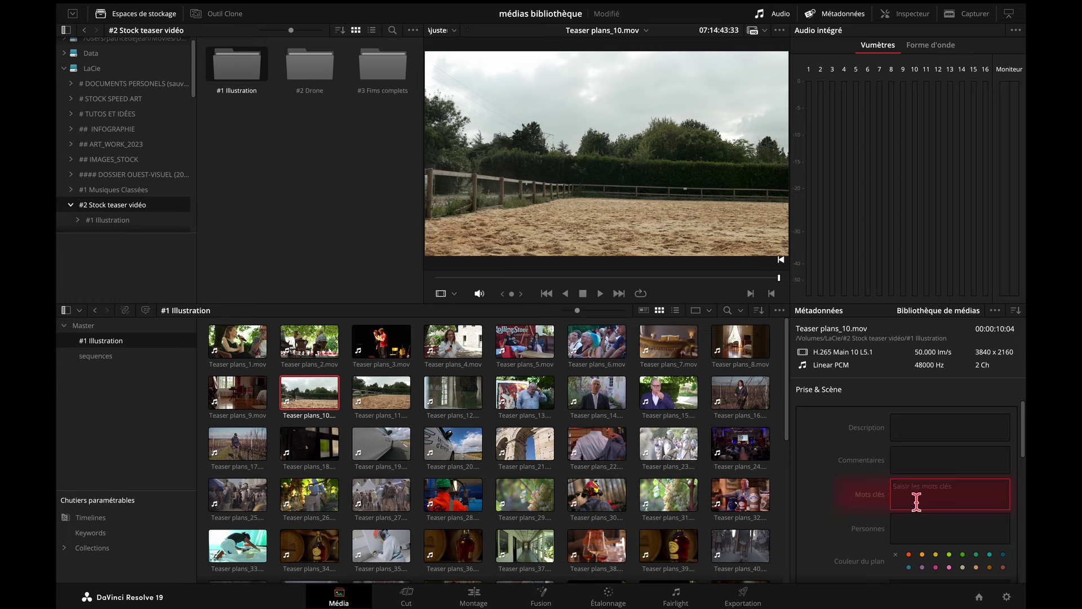
text(chevaux)
key(Return)
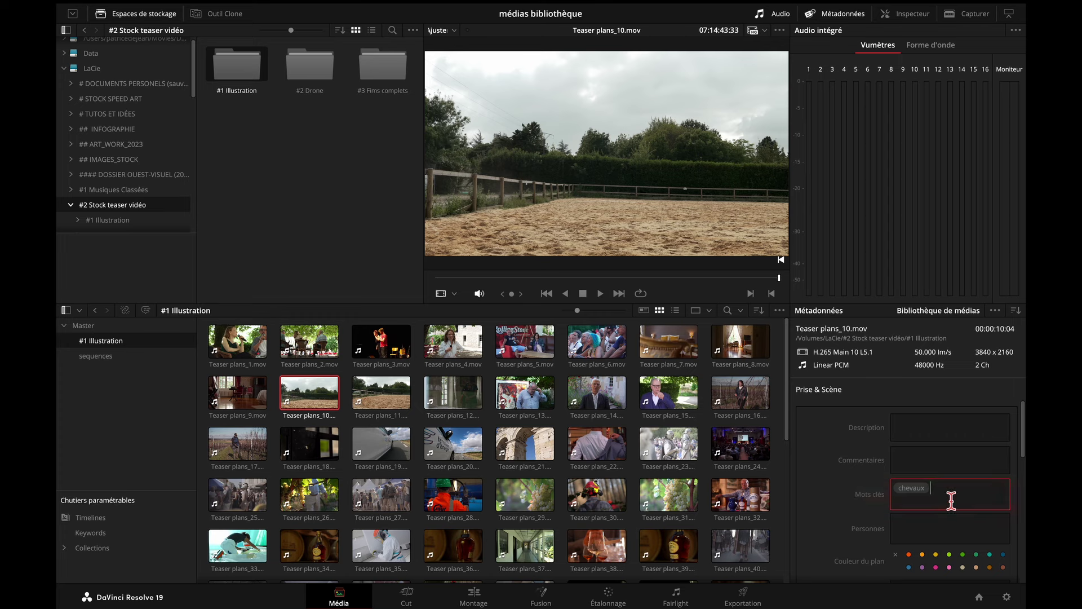
- Open the Keywords smart bin and expand its list of keyword bins
click(93, 535)
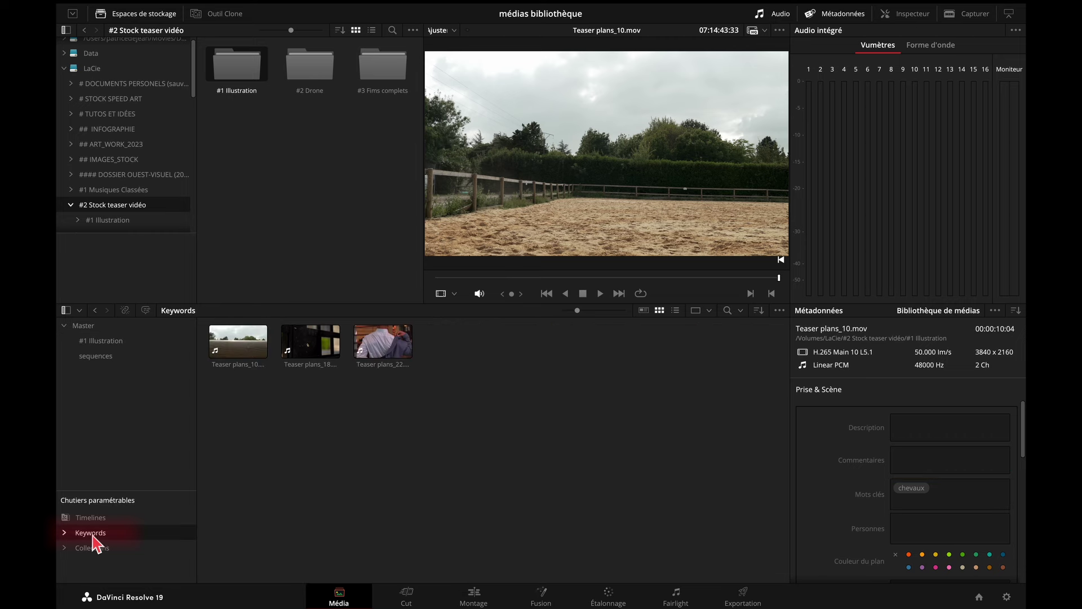
click(64, 533)
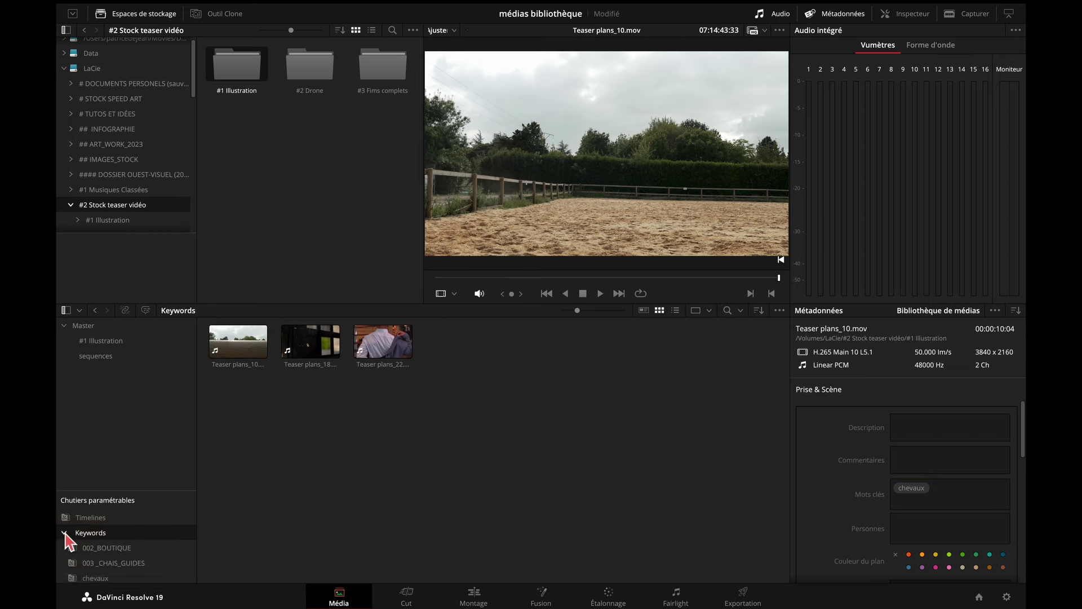
drag(196, 533, 191, 535)
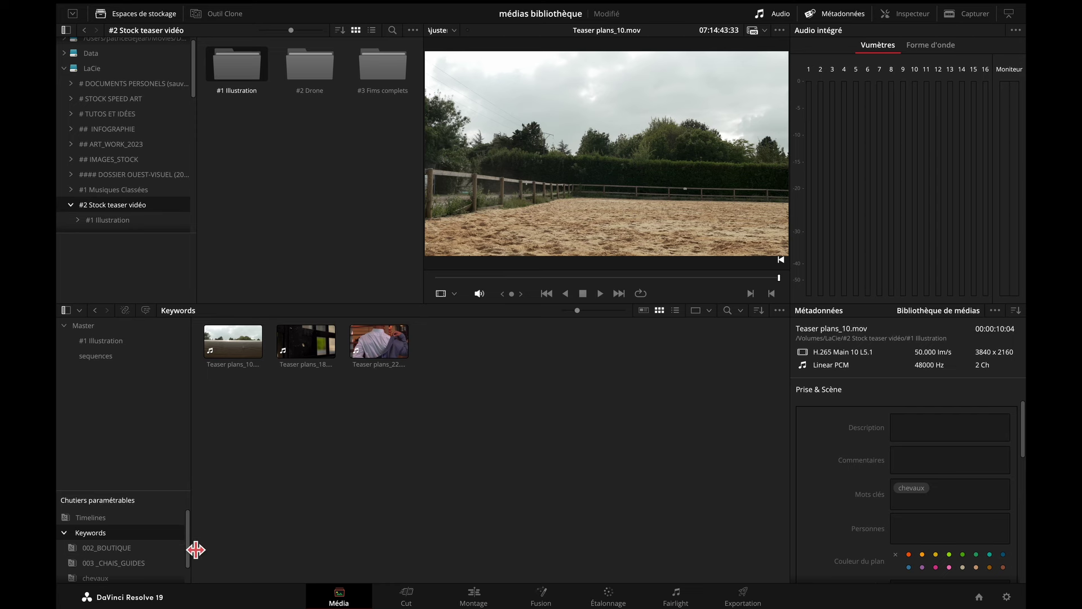
- Compare the contents of the chevaux keyword bin with the same clip in the #1 Illustration bin
scroll(190, 541, down, 1)
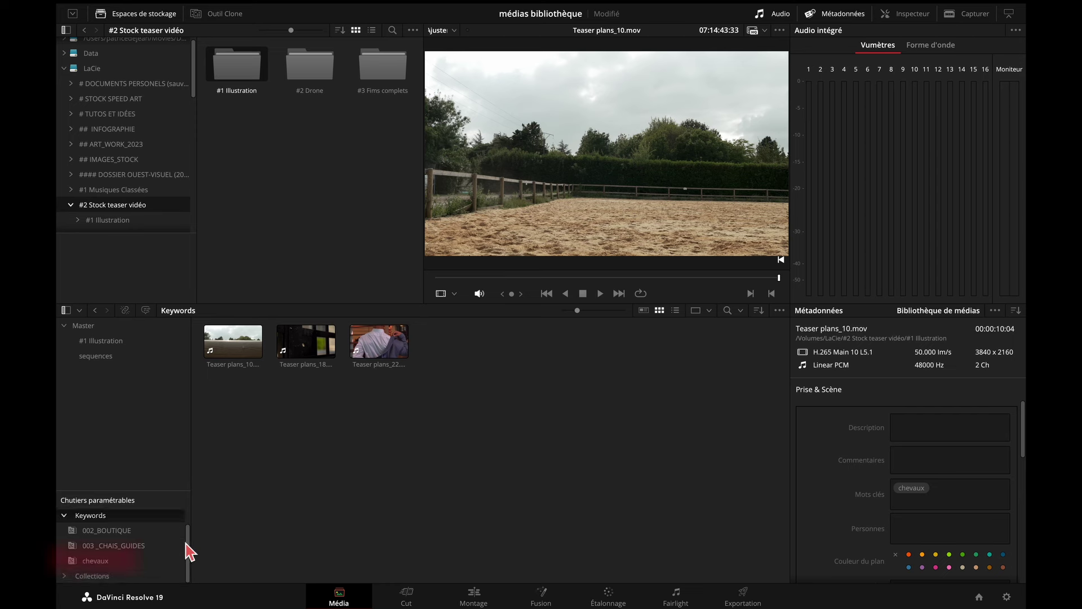
click(93, 560)
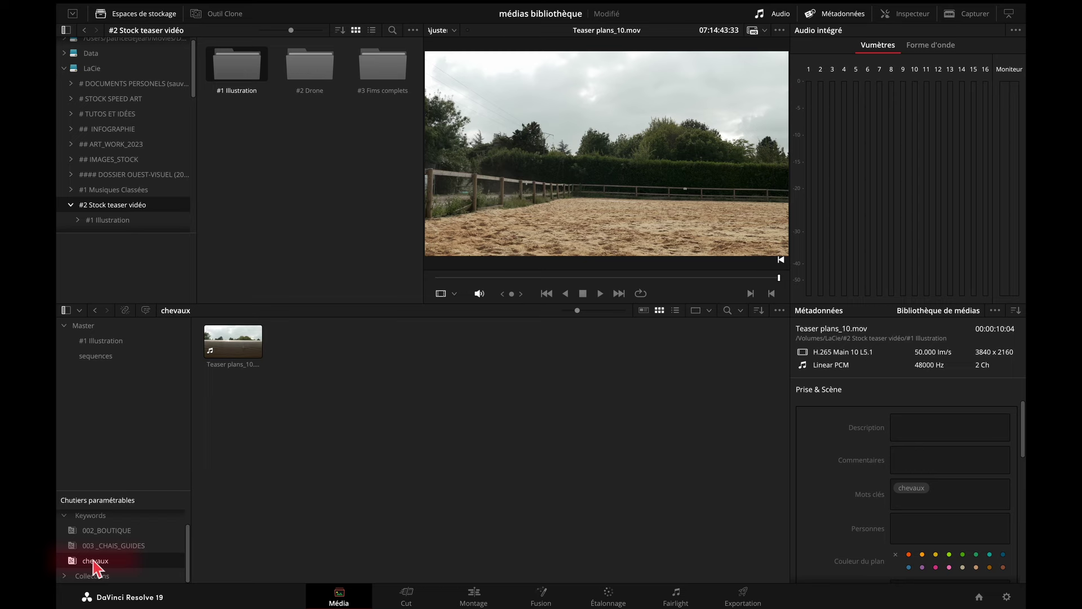
click(104, 340)
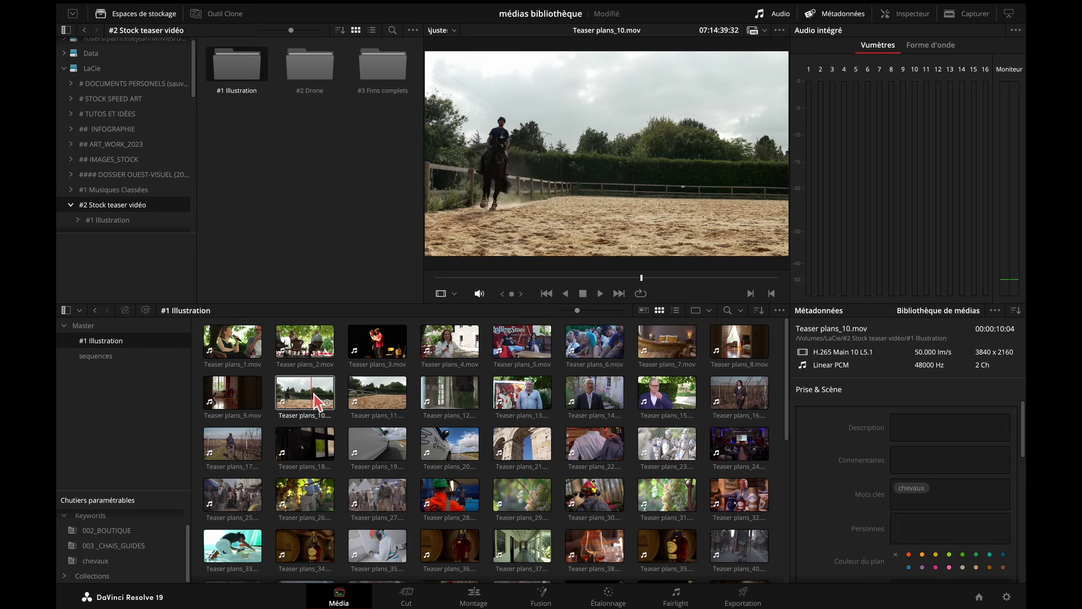
click(99, 561)
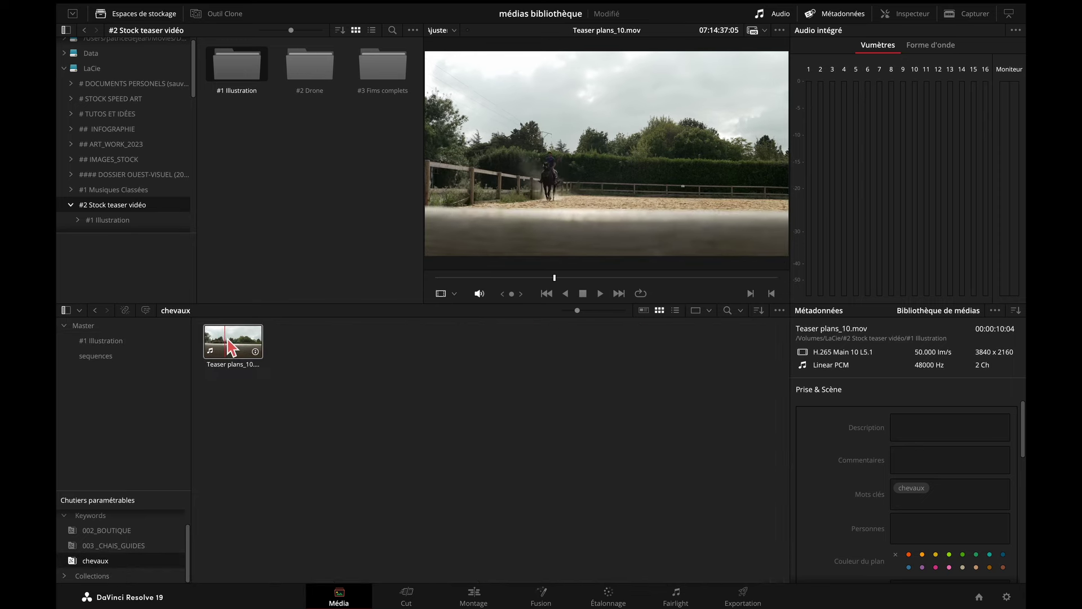
- Tag Teaser plans_11.mov from the #1 Illustration bin by adding it to the chevaux keyword bin
click(126, 342)
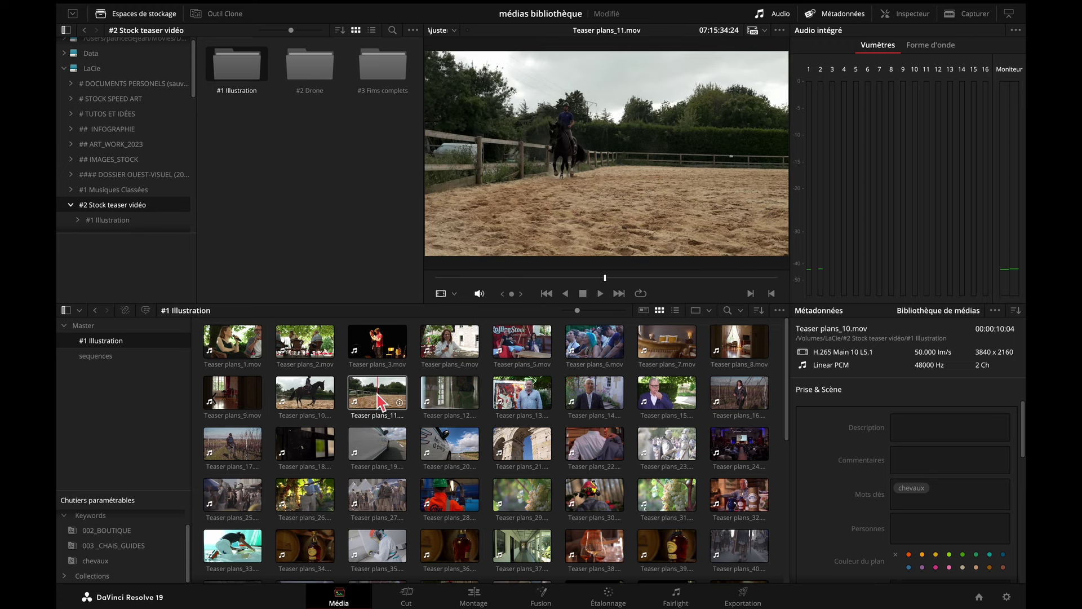
drag(383, 403, 104, 569)
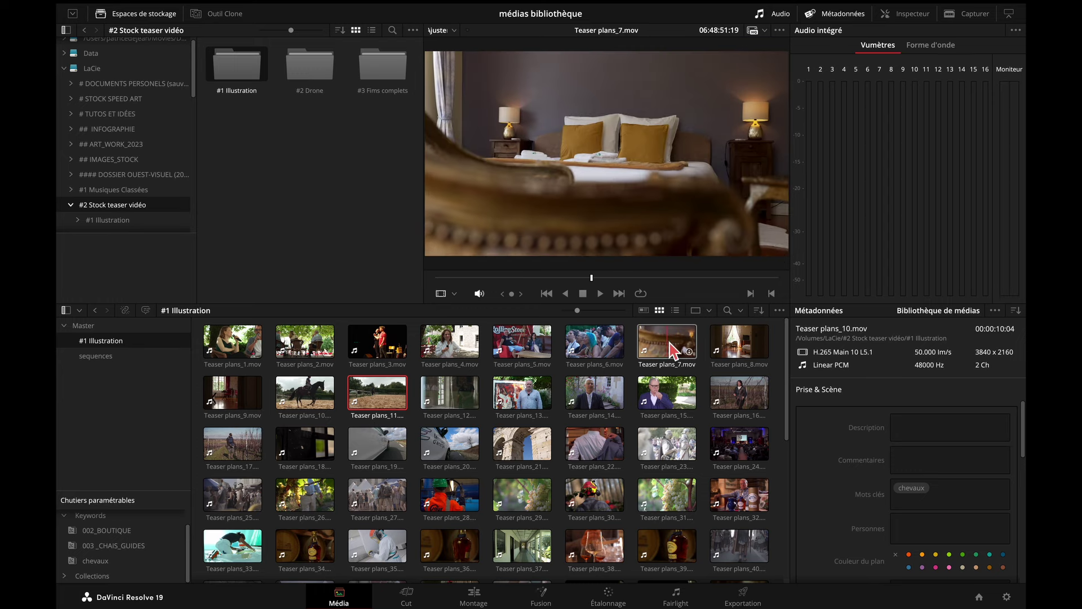
- Add the keyword "hotel" to Teaser plans_7.mov in its Mots clés metadata
click(673, 353)
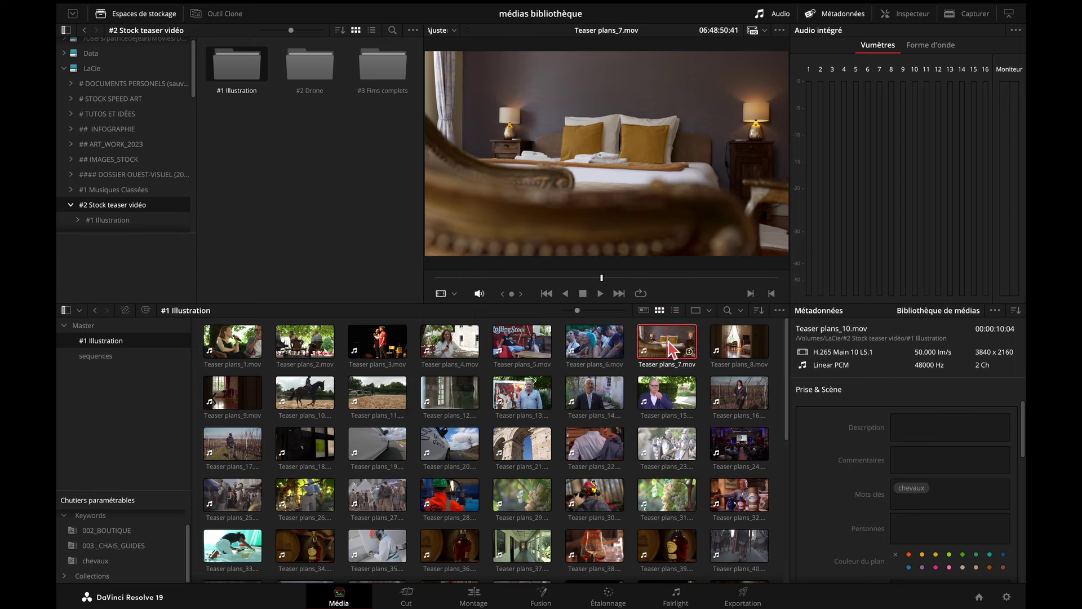
click(960, 496)
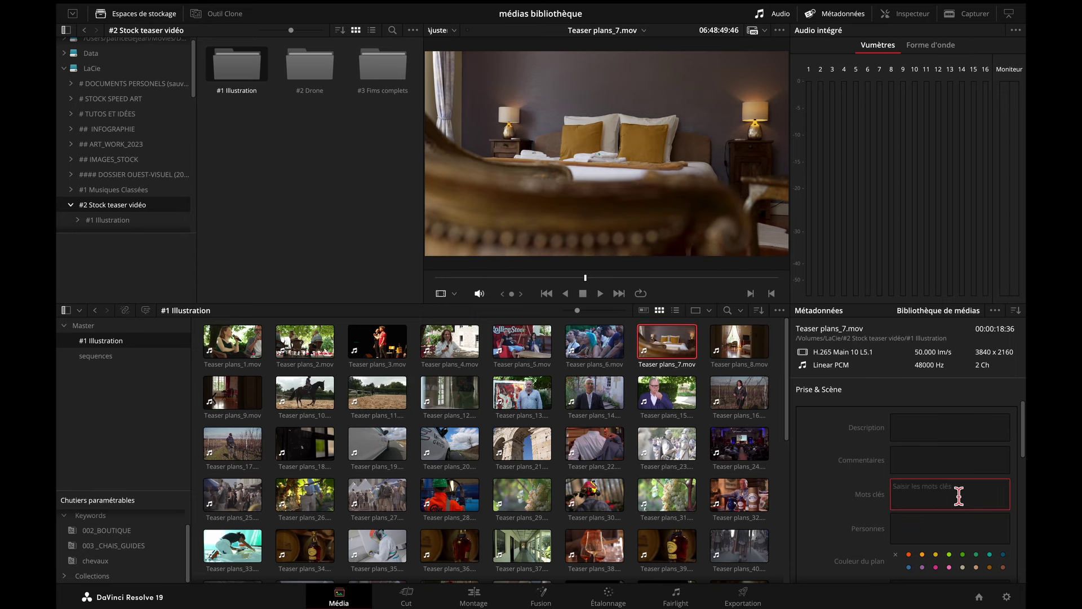
text(hotel)
key(Return)
- Enlarge the Chutiers paramétrables area to show all keyword bins and open the hotel bin
scroll(145, 535, down, 1)
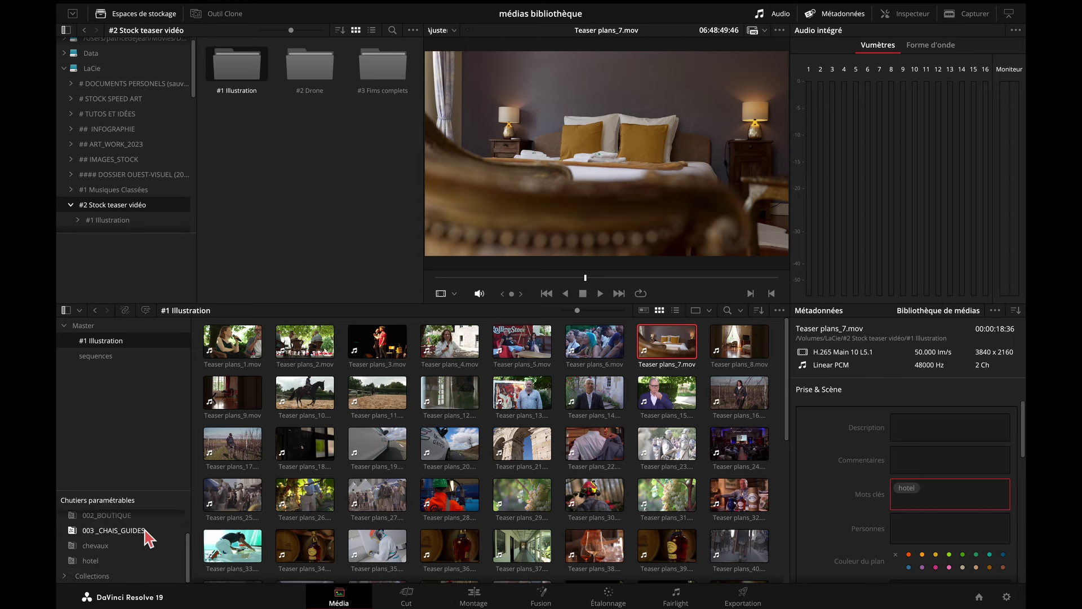
drag(164, 497, 160, 392)
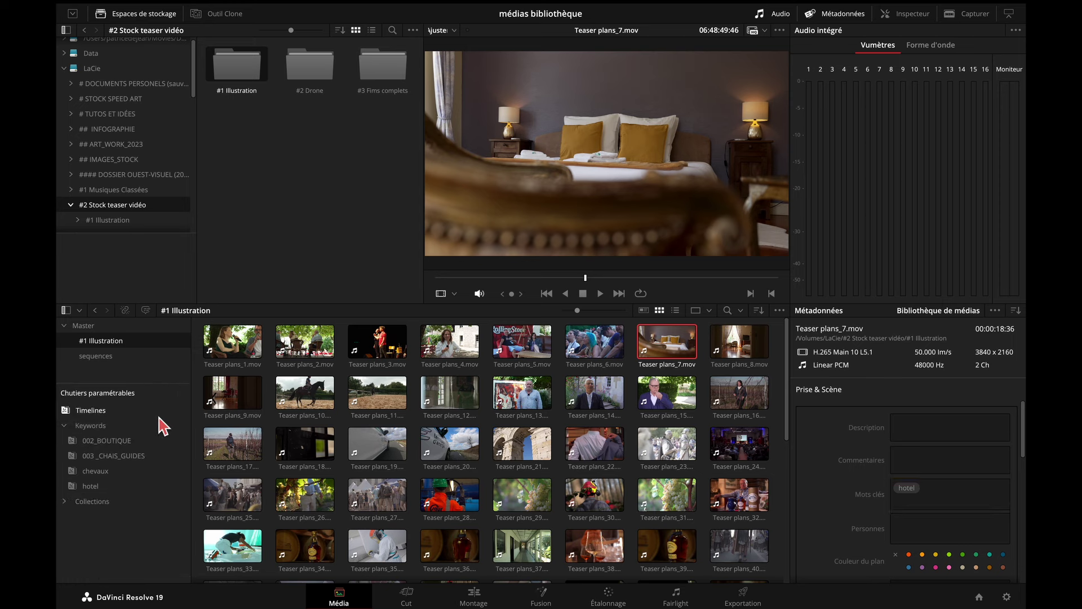
click(87, 487)
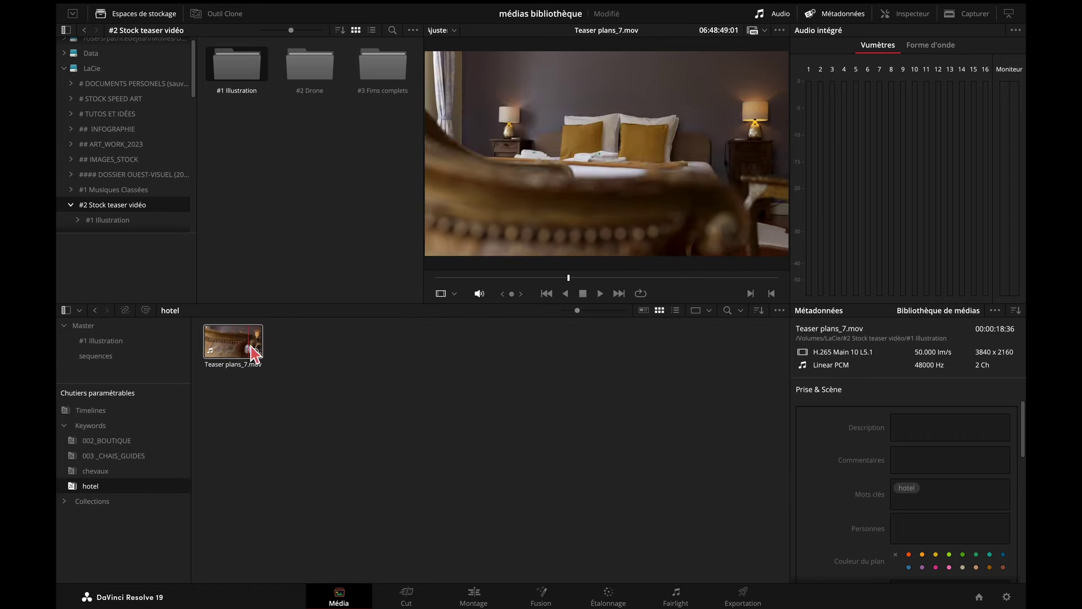
- Add Teaser plans_8.mov from #1 Illustration to the hotel keyword bin and open that bin
click(115, 345)
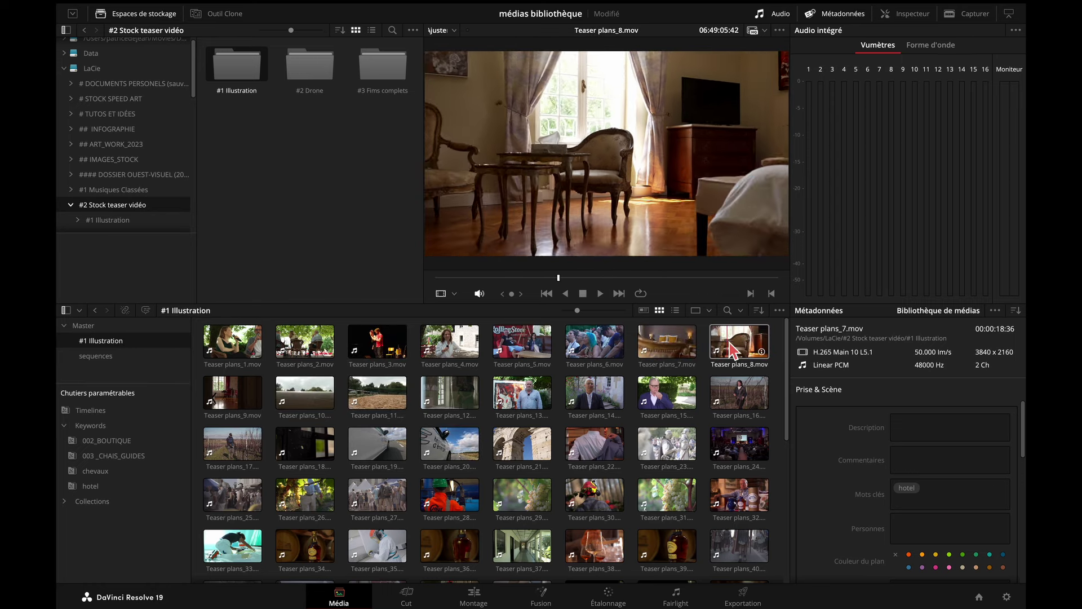
drag(730, 343, 97, 486)
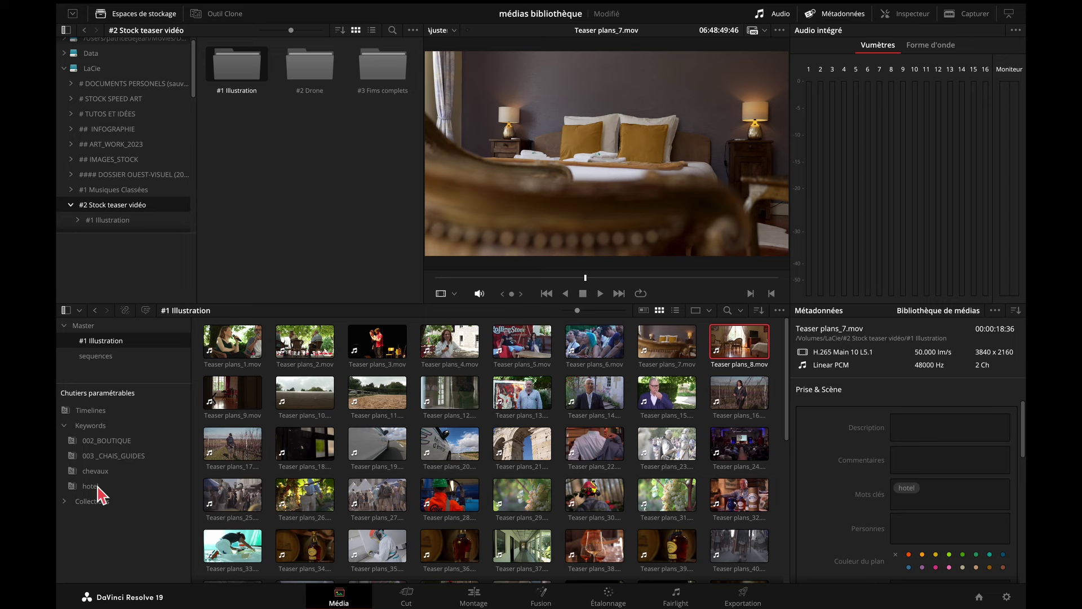
click(93, 487)
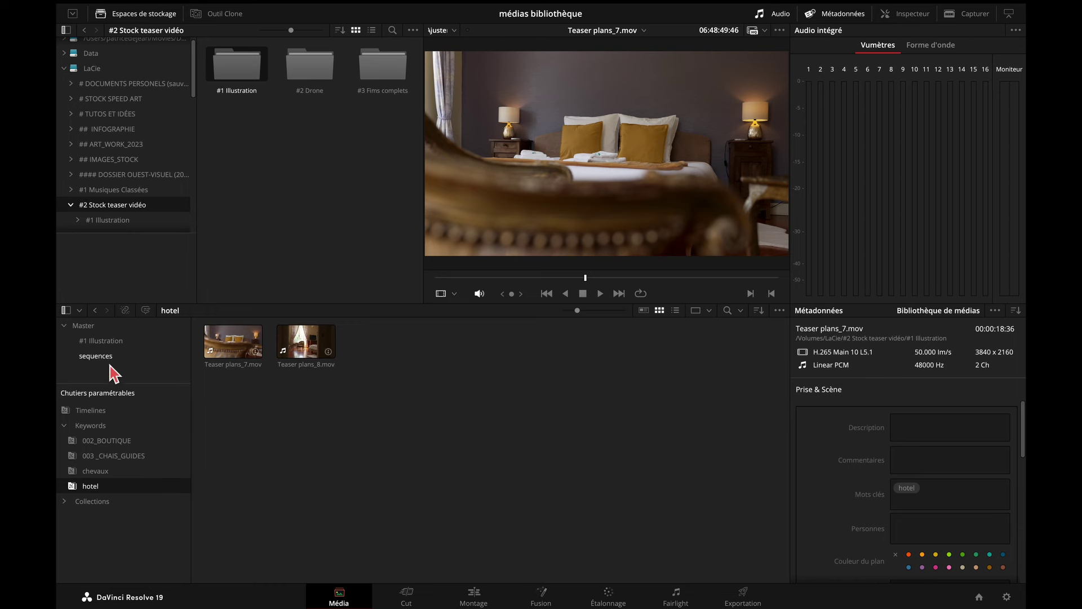
- Review the #1 Illustration bin and the chevaux and hotel keyword bins in turn
click(97, 341)
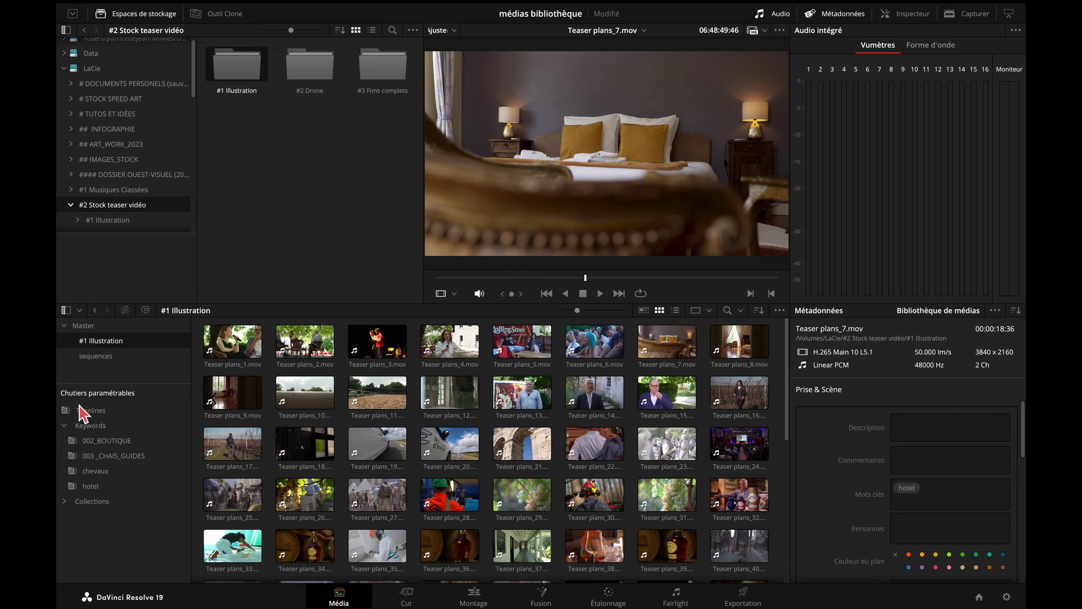
click(95, 471)
click(91, 486)
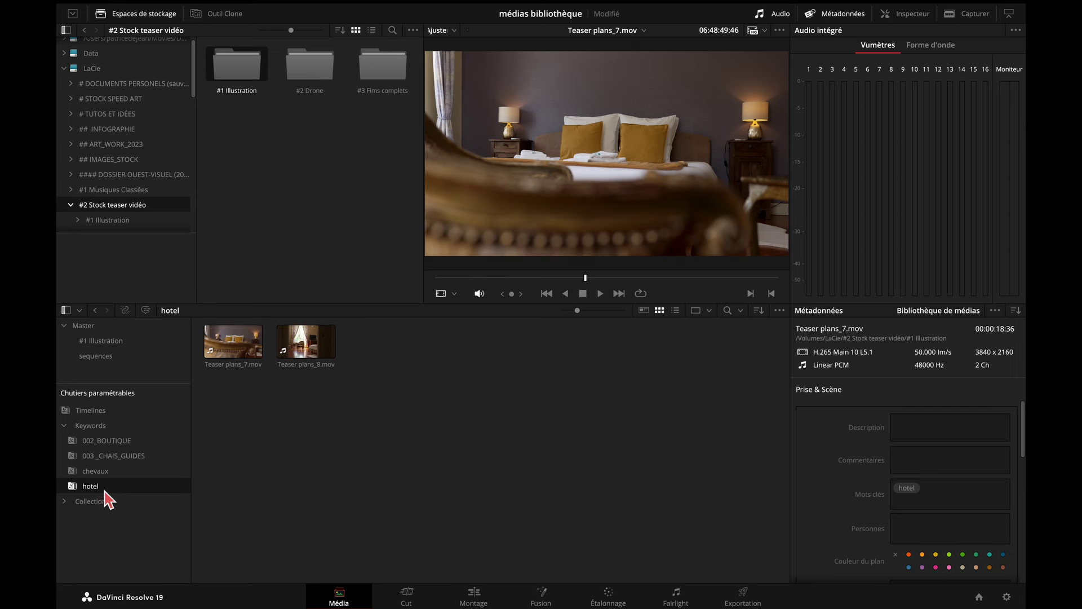
- Try to give both clips in the hotel keyword bin a magenta Couleur du plan and save the metadata
drag(397, 337, 232, 340)
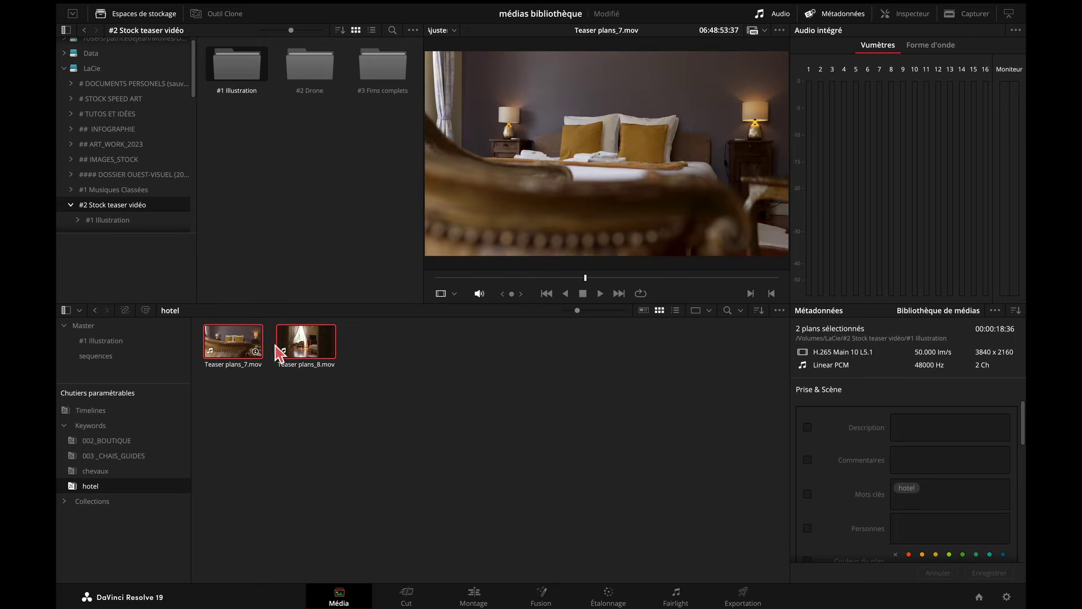
scroll(1022, 491, down, 3)
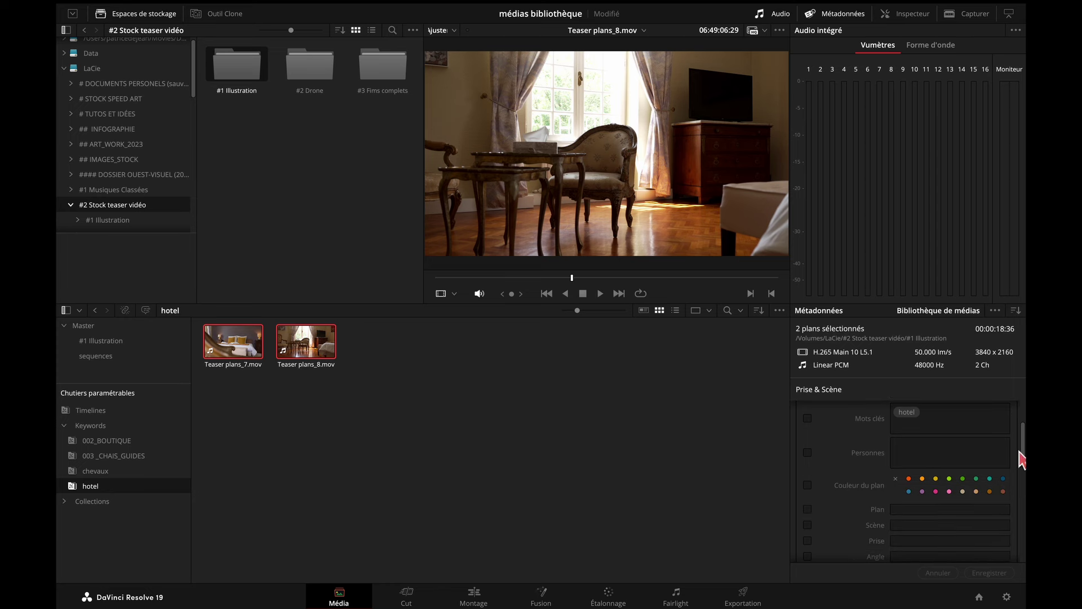
click(936, 493)
click(935, 492)
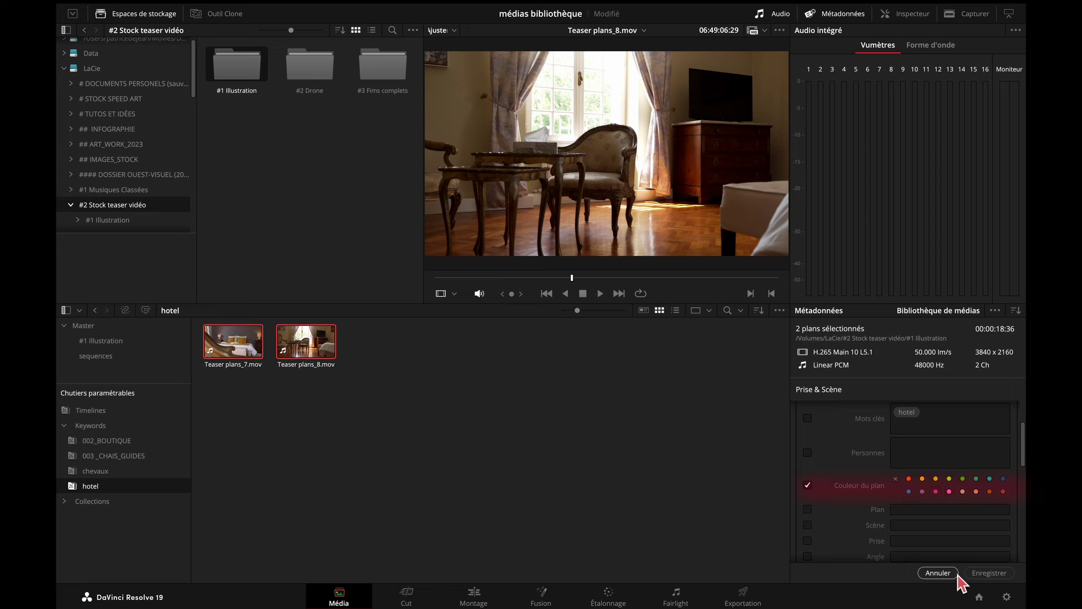
click(990, 574)
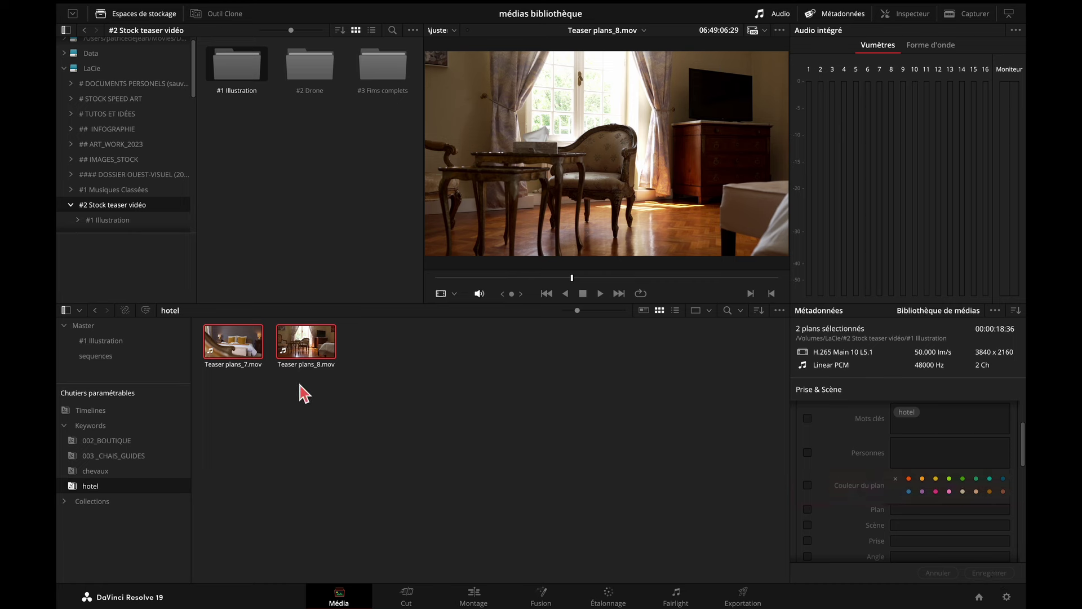
- Reselect Teaser plans_7.mov and Teaser plans_8.mov, set their Couleur du plan to magenta and save the metadata
click(394, 357)
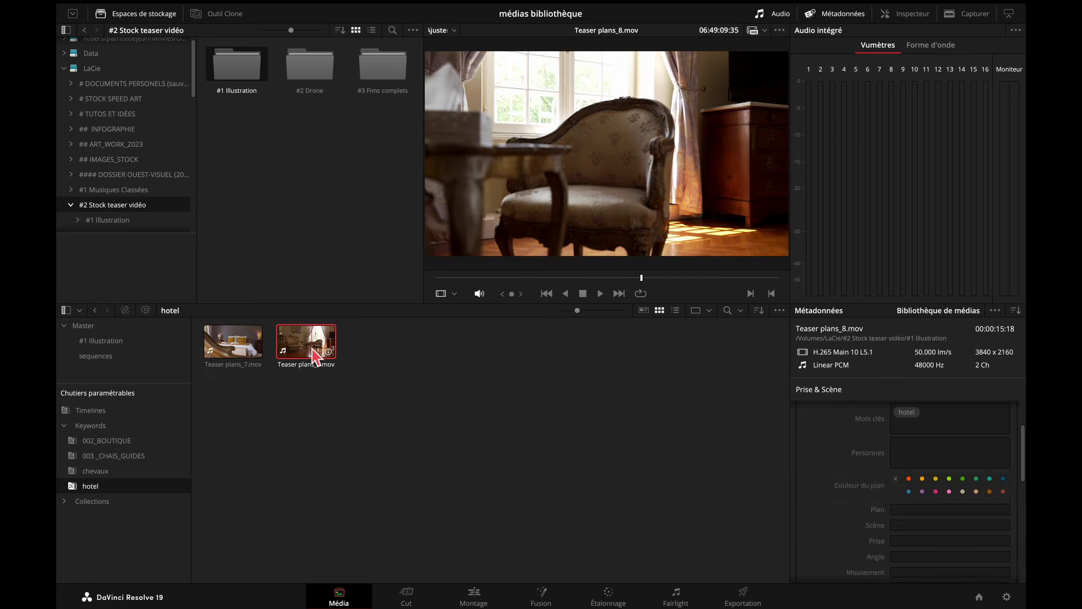
click(245, 354)
drag(404, 345, 242, 351)
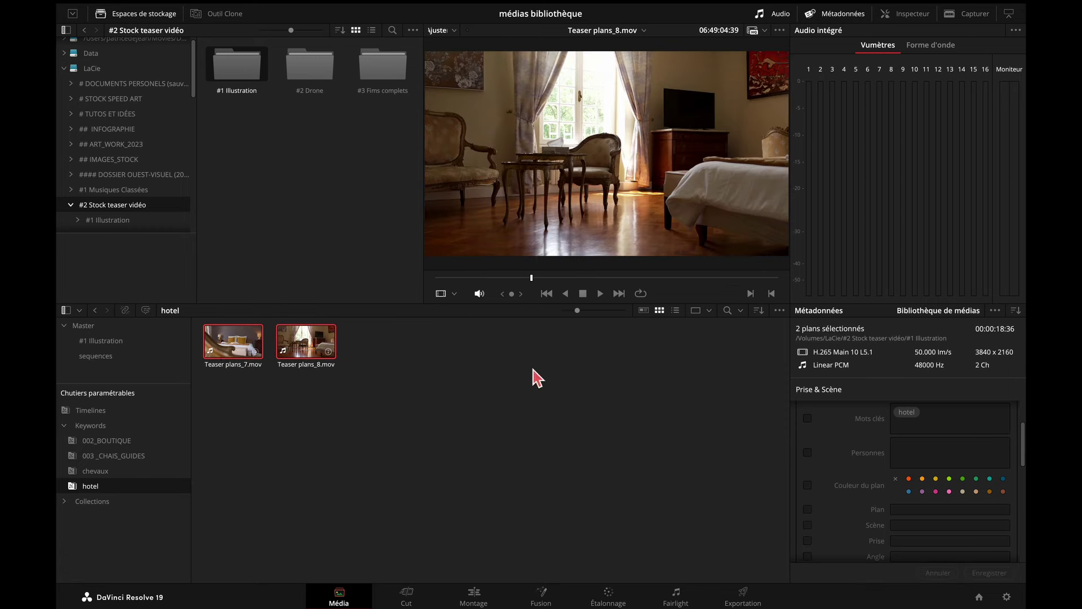
click(937, 493)
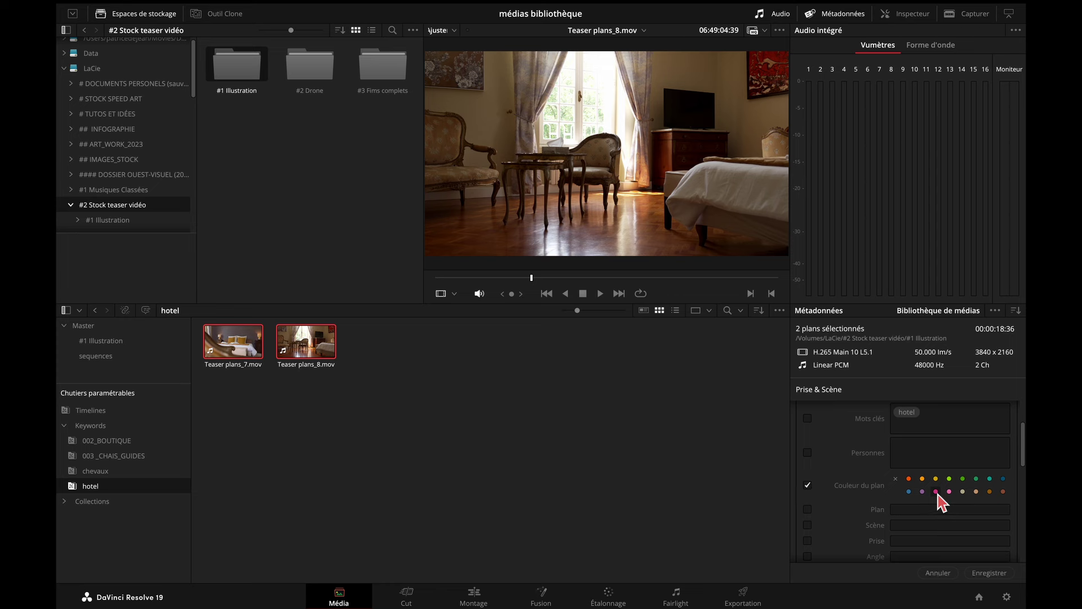
click(988, 574)
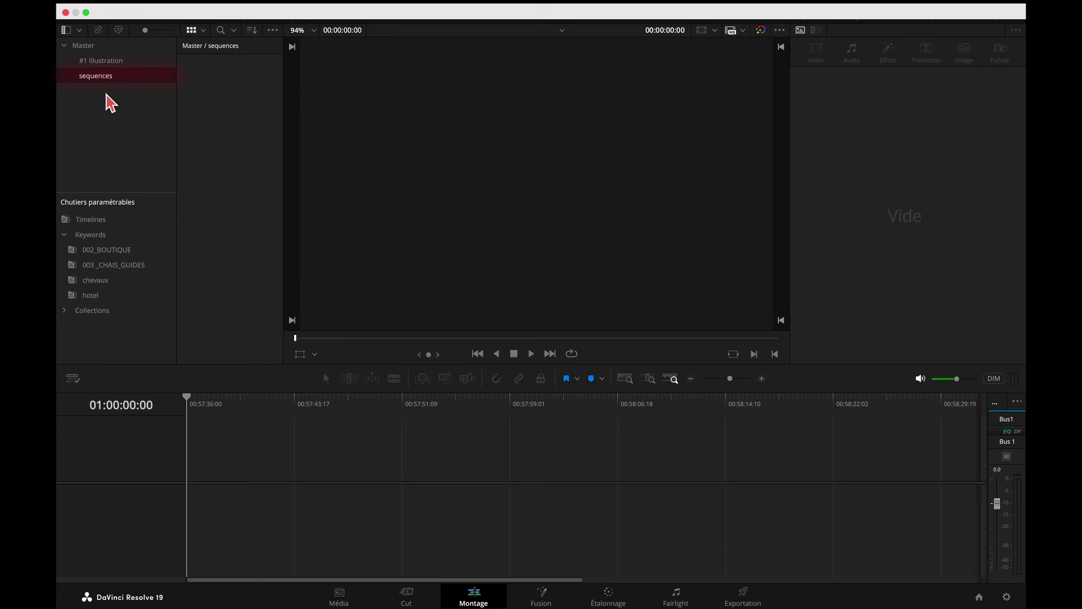
- Create a new empty timeline named "demo" in the sequences bin on the Montage page
right_click(208, 81)
mouse_move(267, 88)
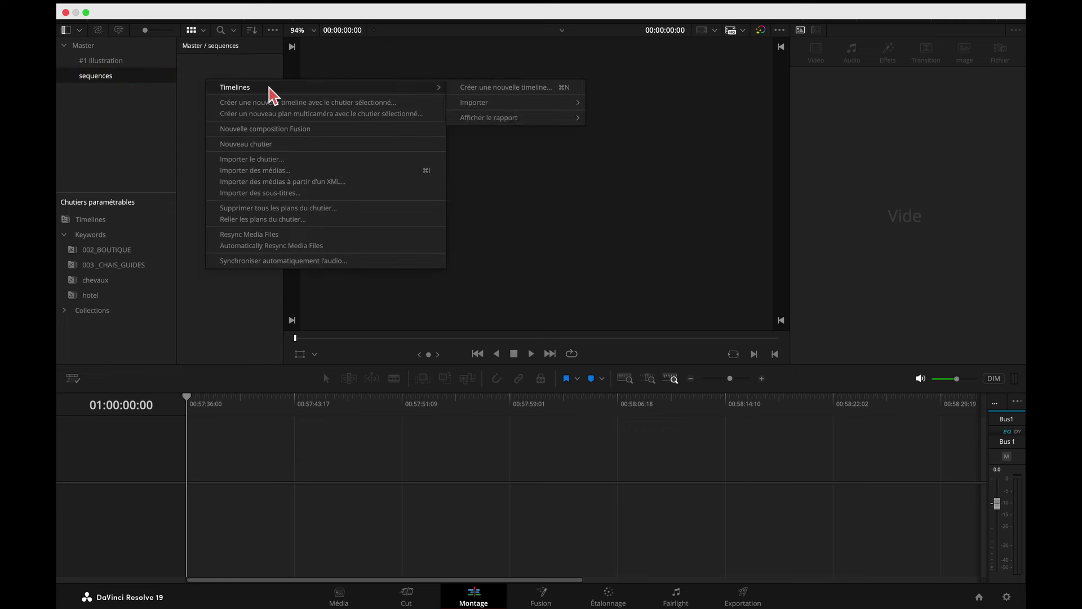
click(511, 90)
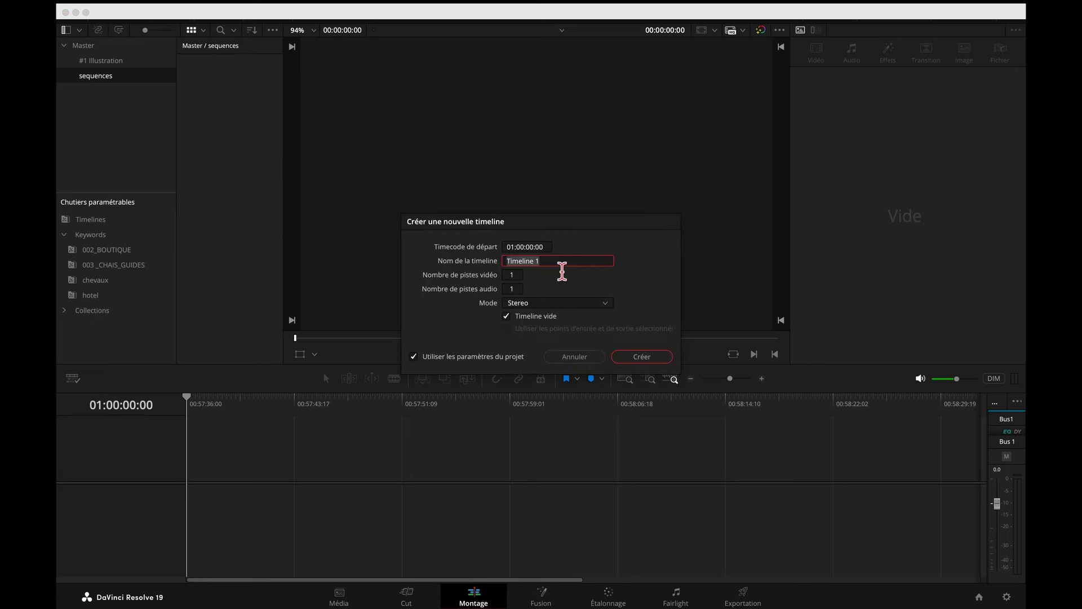
text(demo)
key(Return)
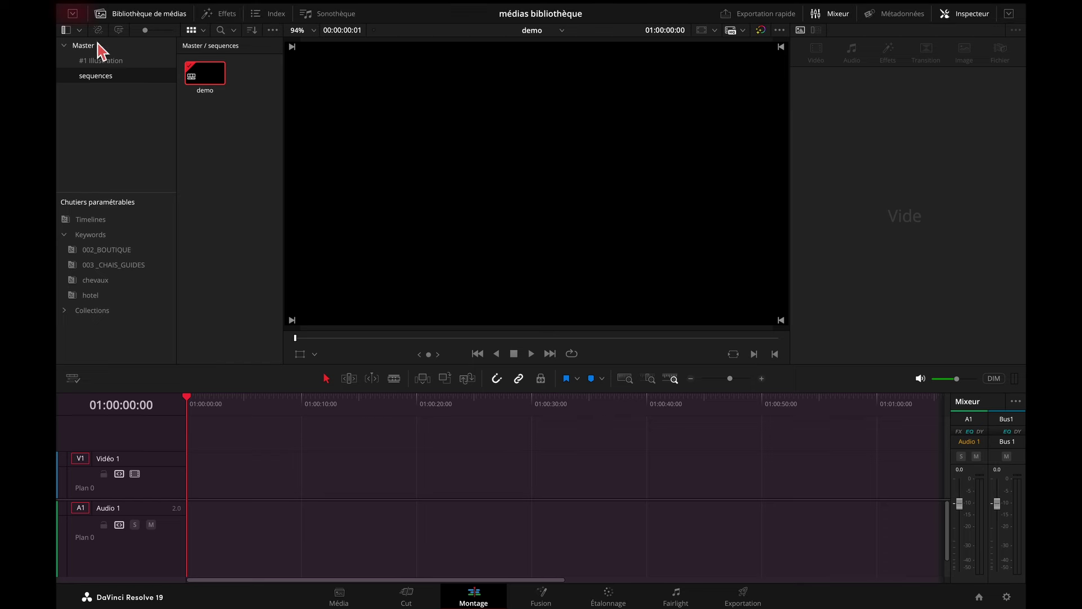
- Toggle the media pool between full height and reduced height, ending with the reduced layout
click(73, 14)
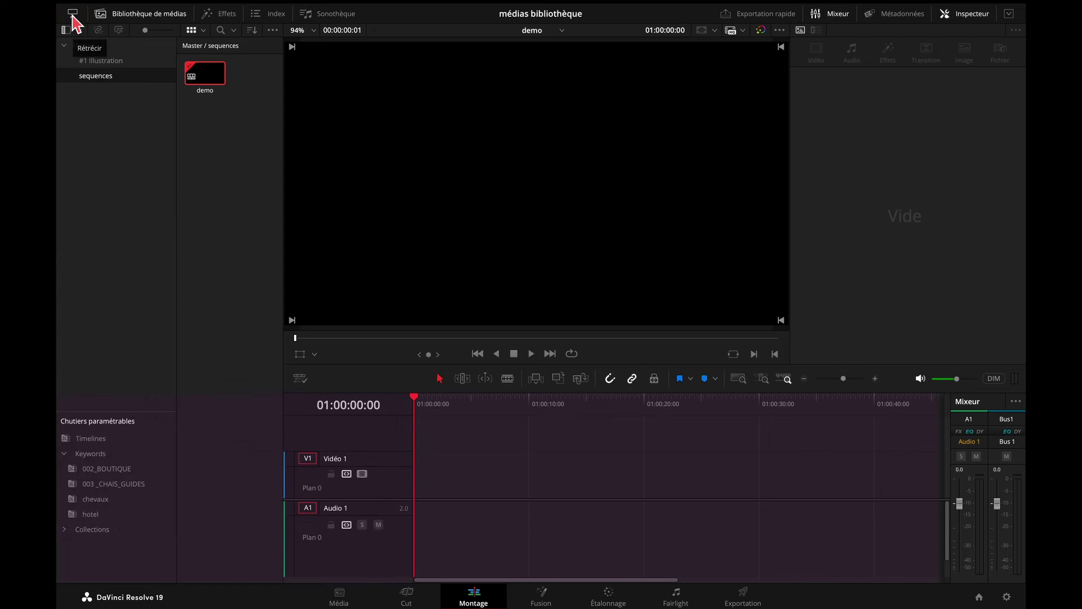
click(74, 17)
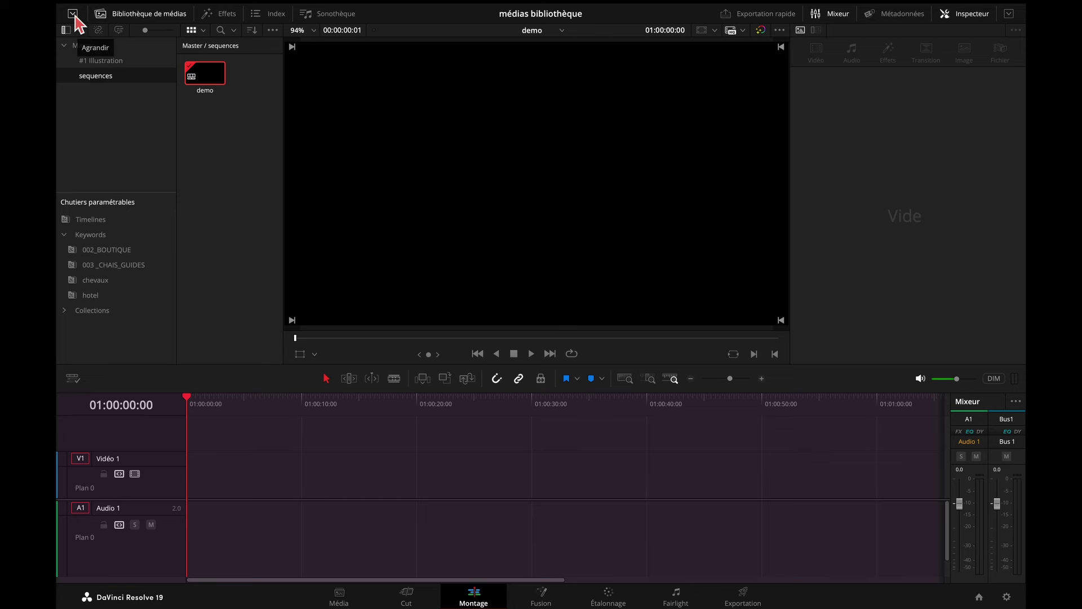
click(74, 17)
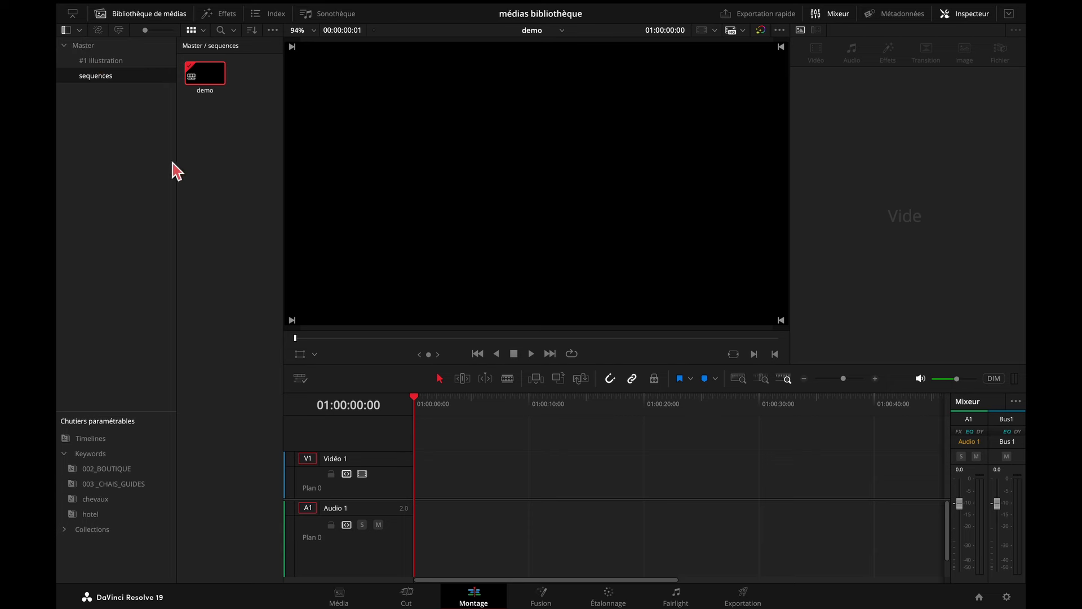
click(73, 15)
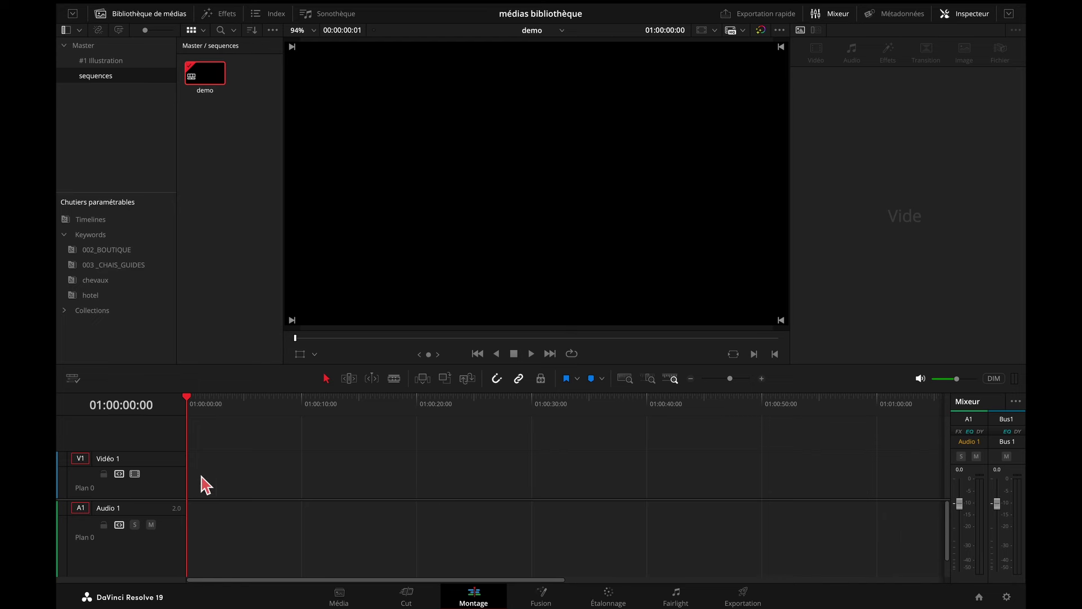